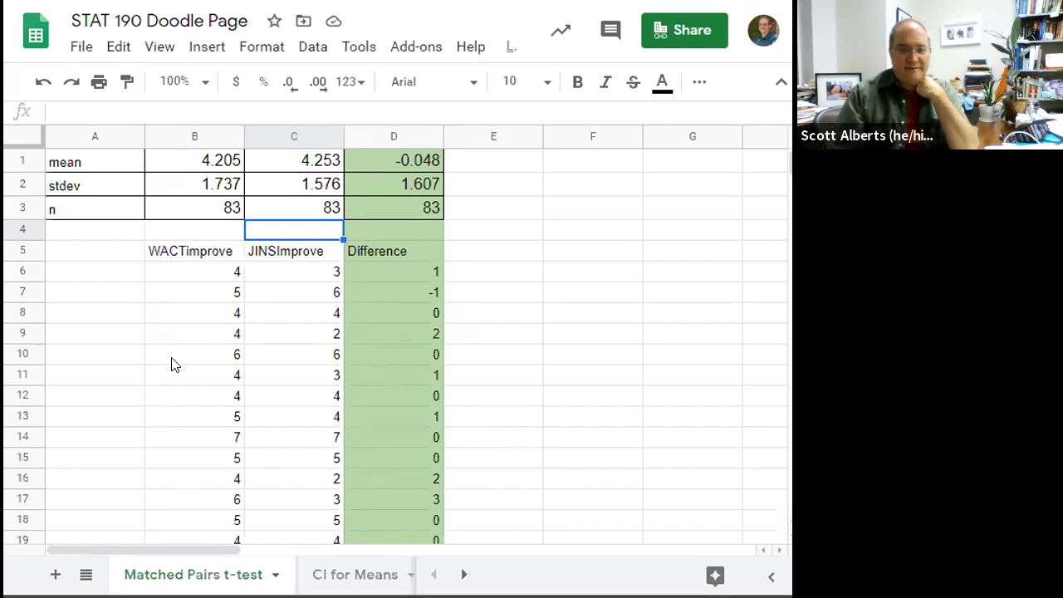
Look through the rows of WACTimprove, JINSImprove and Difference scores on the Matched Pairs t-test sheet
scroll(173, 373, down, 10)
scroll(175, 380, down, 13)
scroll(174, 381, up, 13)
scroll(172, 380, up, 10)
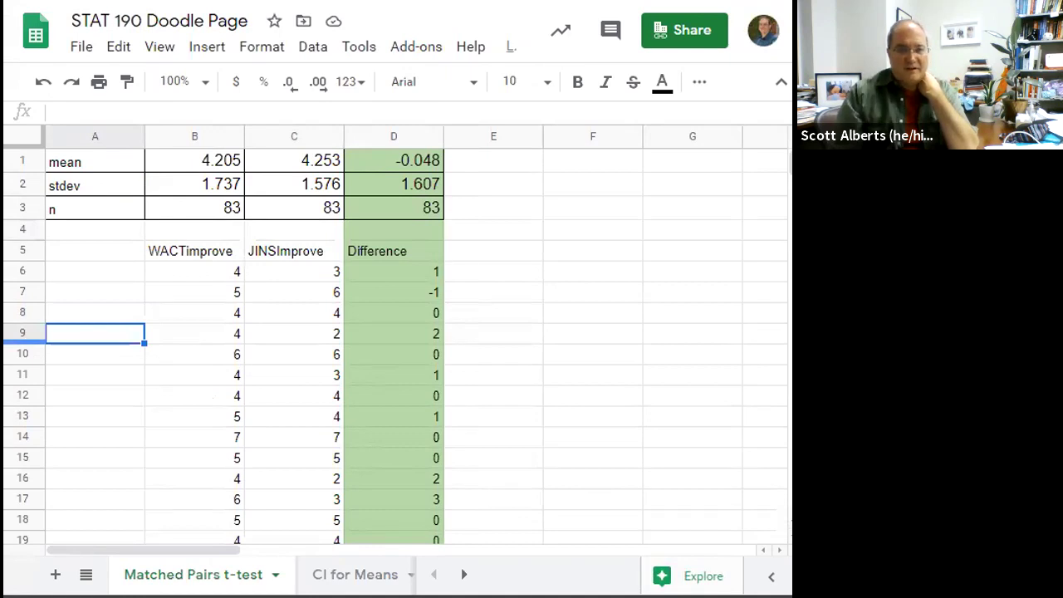
Annotate the WACTimprove and JINSImprove columns with arrows, circle the second row of paired scores, and clear the drawings
drag(207, 276, 197, 326)
drag(198, 277, 213, 267)
drag(293, 253, 285, 324)
mouse_move(274, 270)
mouse_down()
mouse_move(292, 256)
mouse_move(304, 267)
mouse_move(211, 280)
mouse_move(193, 299)
mouse_move(357, 305)
mouse_move(473, 295)
mouse_move(421, 282)
mouse_move(277, 283)
mouse_up()
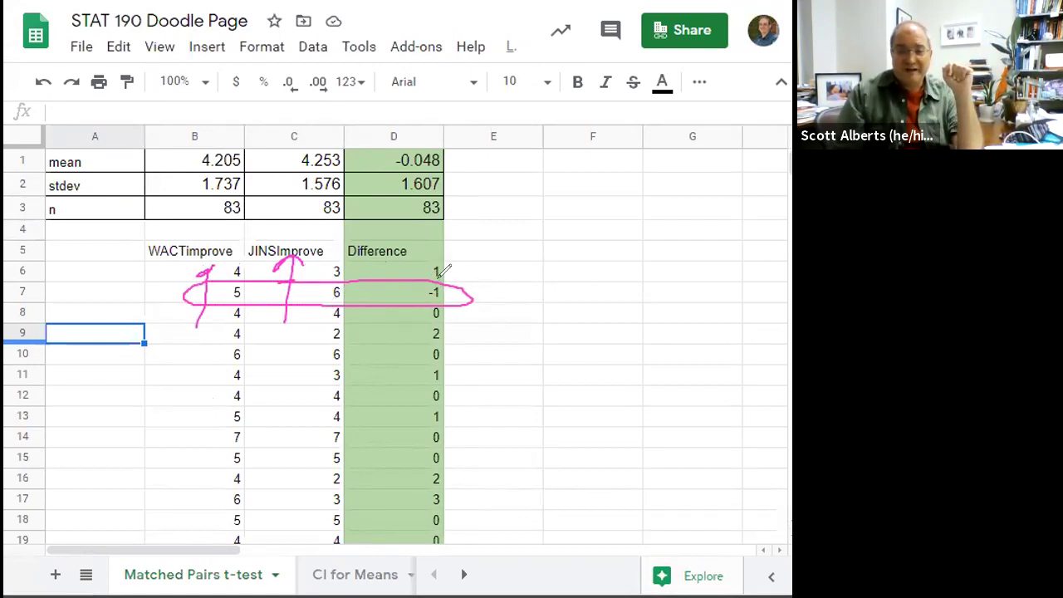
drag(281, 248, 280, 235)
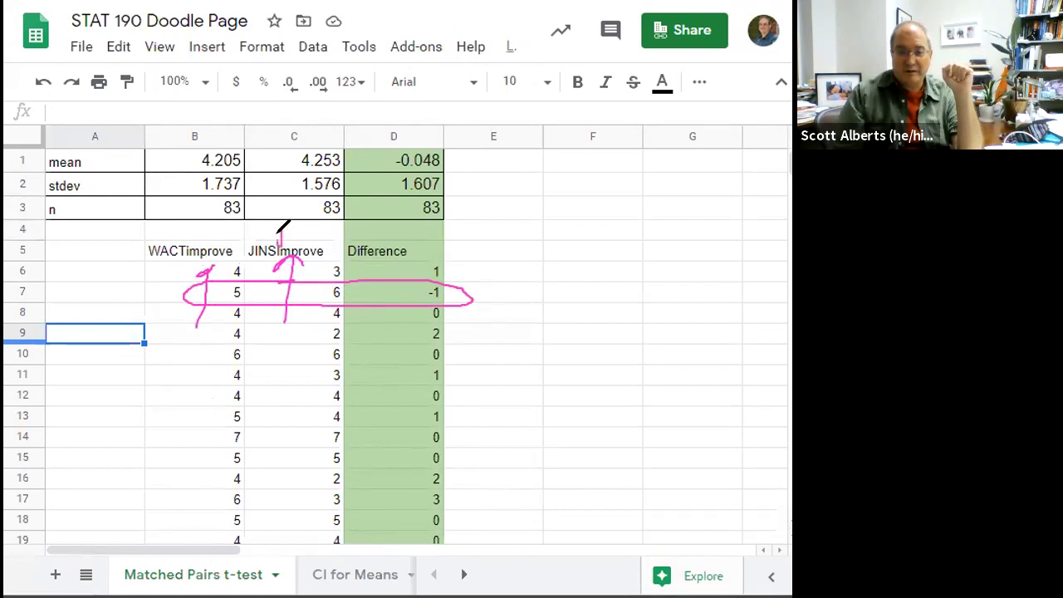
mouse_move(195, 246)
mouse_down()
mouse_move(196, 231)
mouse_move(196, 249)
mouse_up()
key(Escape)
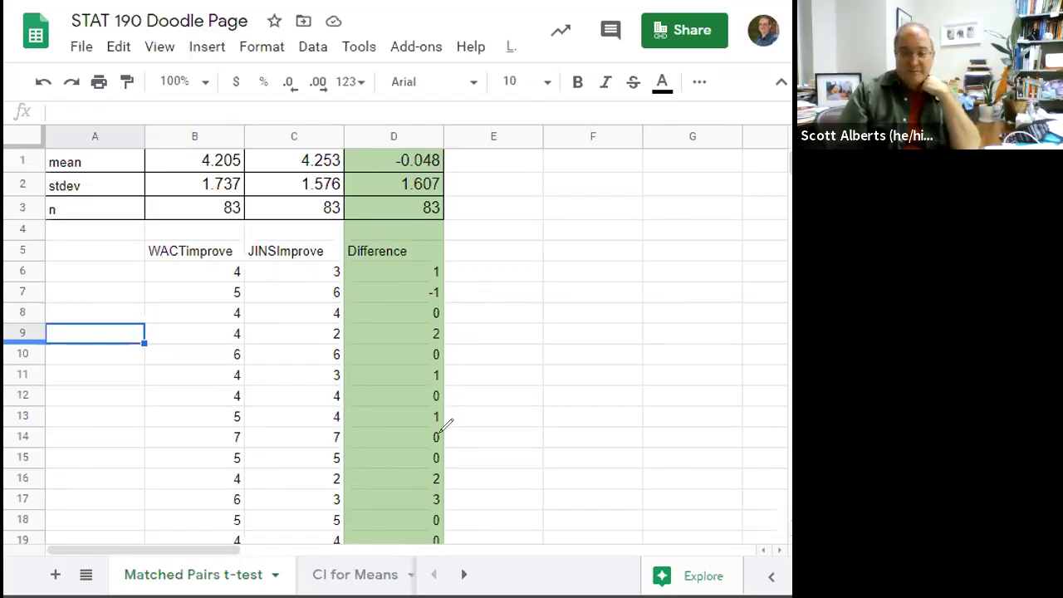
Draw annotation arrows pointing at the mean and the n of the Difference column
drag(245, 398, 315, 398)
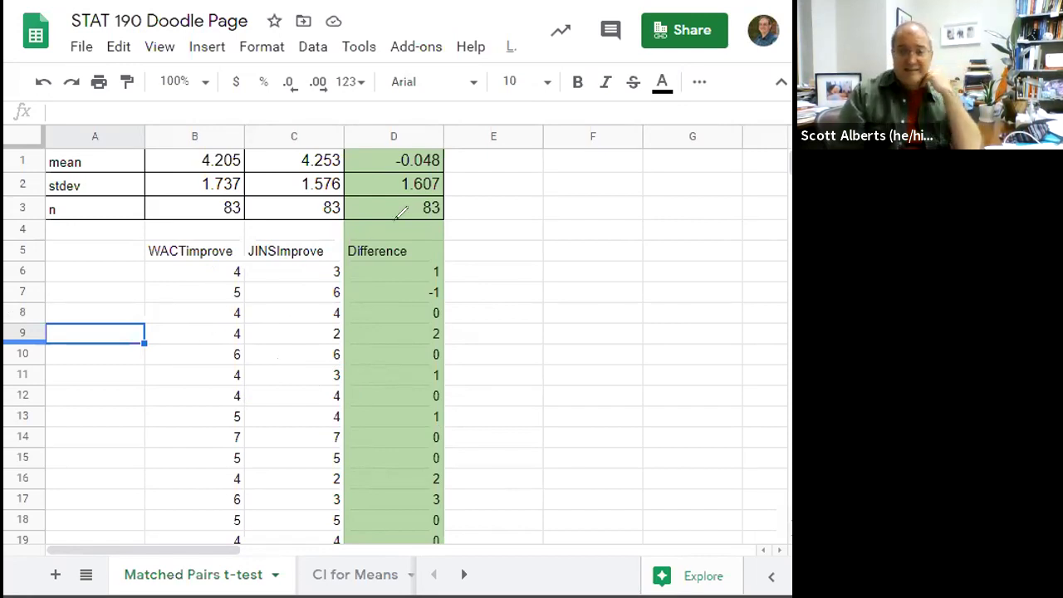
mouse_move(504, 175)
mouse_down()
mouse_move(452, 157)
mouse_move(455, 166)
mouse_move(451, 154)
mouse_up()
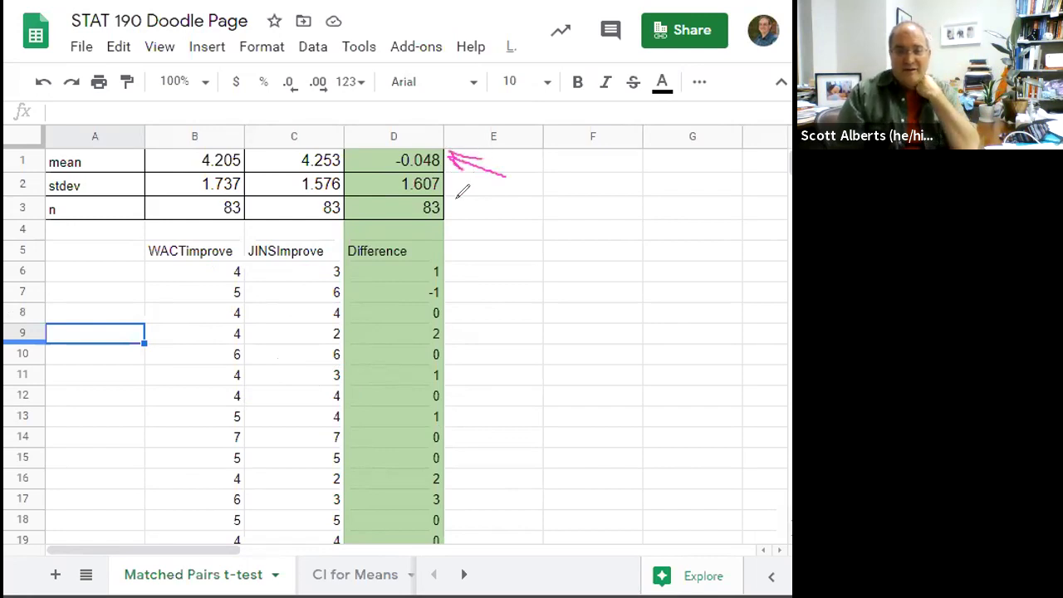
mouse_move(488, 212)
mouse_down()
mouse_move(443, 213)
mouse_move(458, 219)
mouse_up()
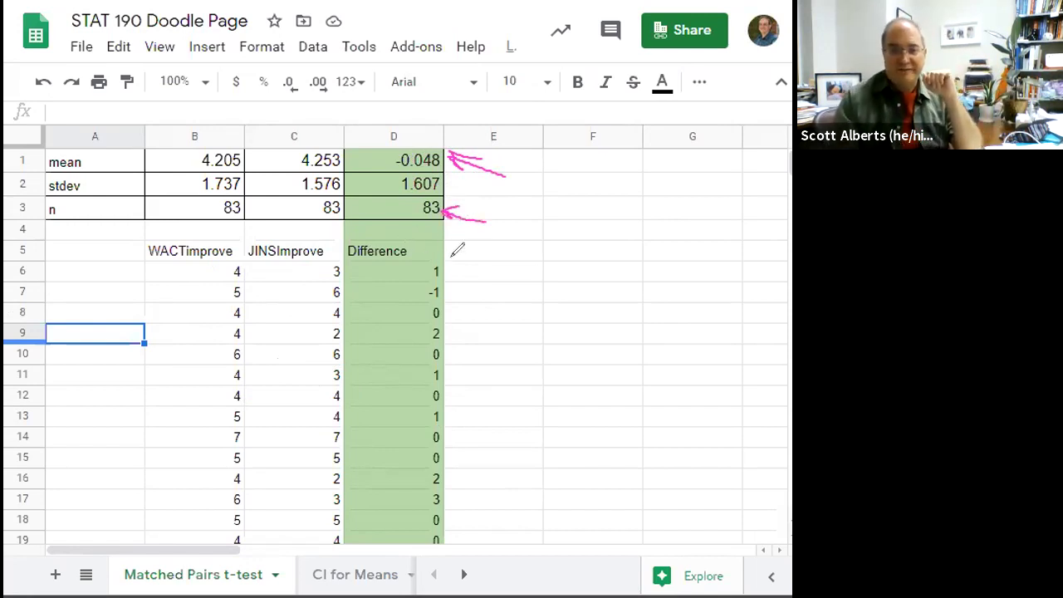
Switch to StatCrunch and set up a paired T analysis with WACTimprove as sample 1 and JINSImprove as sample 2
key(alt+Tab)
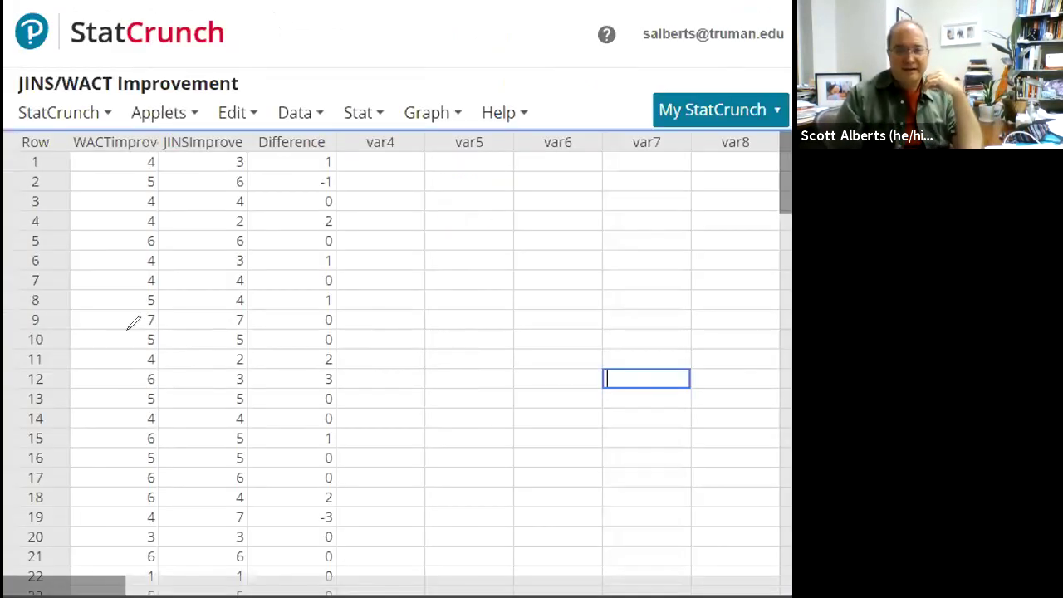
mouse_move(297, 179)
mouse_down()
mouse_move(297, 278)
mouse_move(290, 264)
mouse_move(331, 249)
mouse_up()
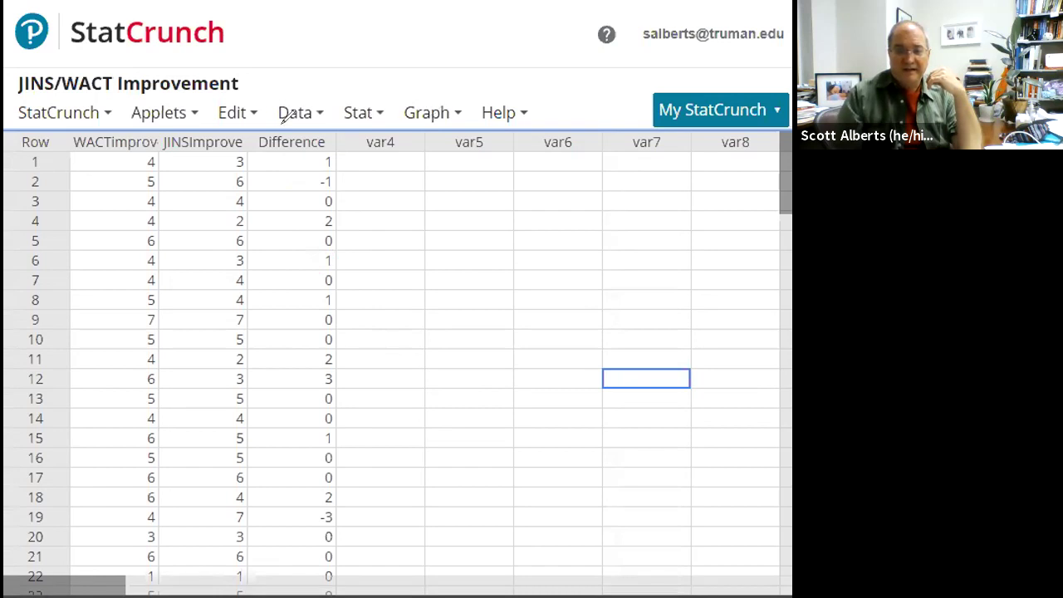
click(352, 122)
click(357, 125)
click(349, 114)
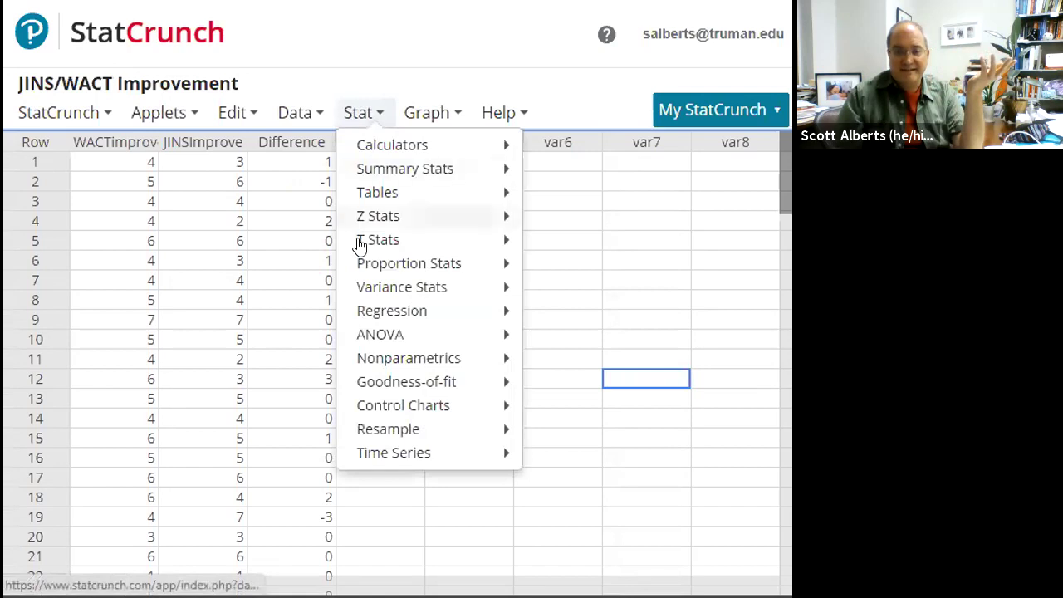
mouse_move(357, 244)
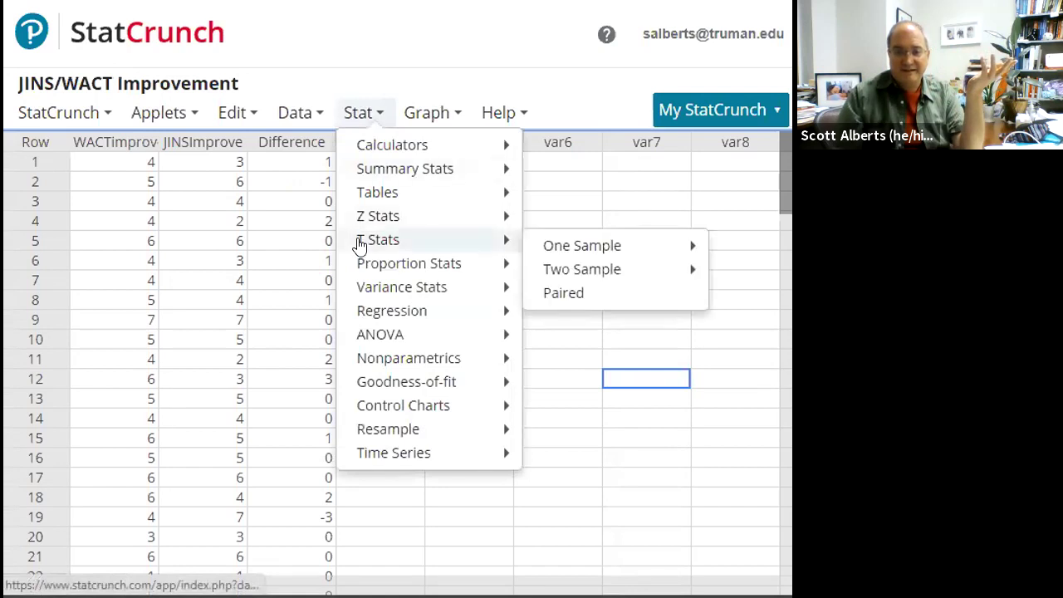
click(583, 296)
click(260, 98)
click(231, 137)
click(214, 153)
click(212, 152)
click(204, 152)
click(193, 222)
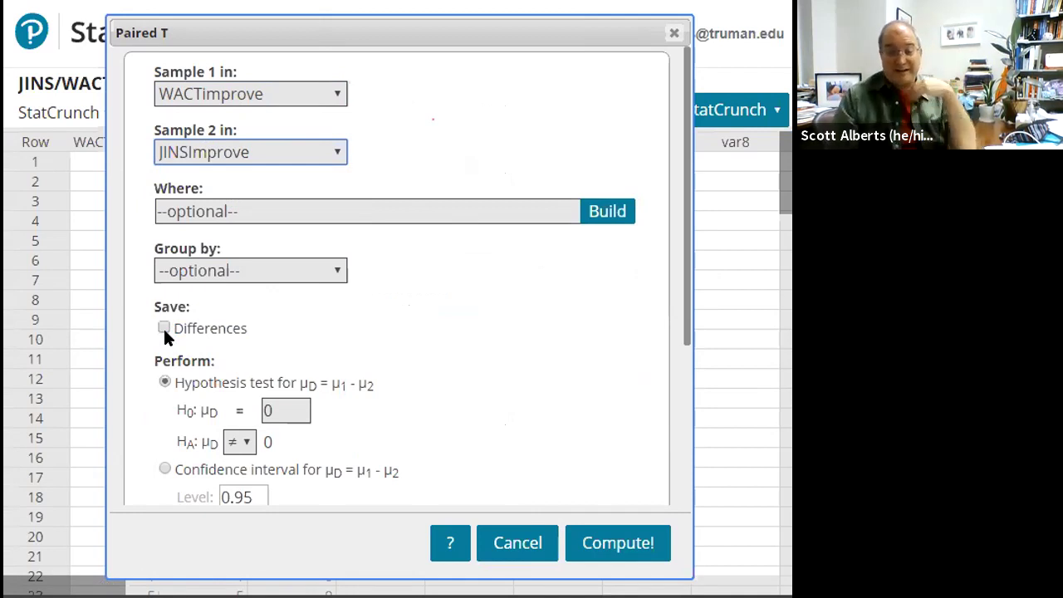
Compute a confidence interval for the mean difference at the 0.95 level, with summary statistics included
scroll(357, 349, down, 1)
scroll(357, 349, down, 3)
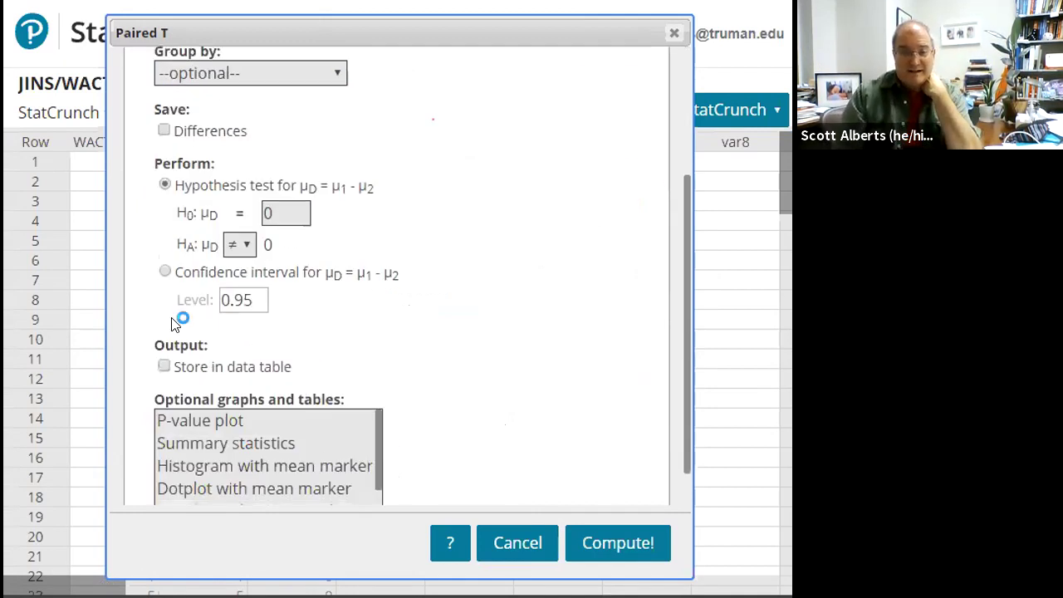
click(163, 271)
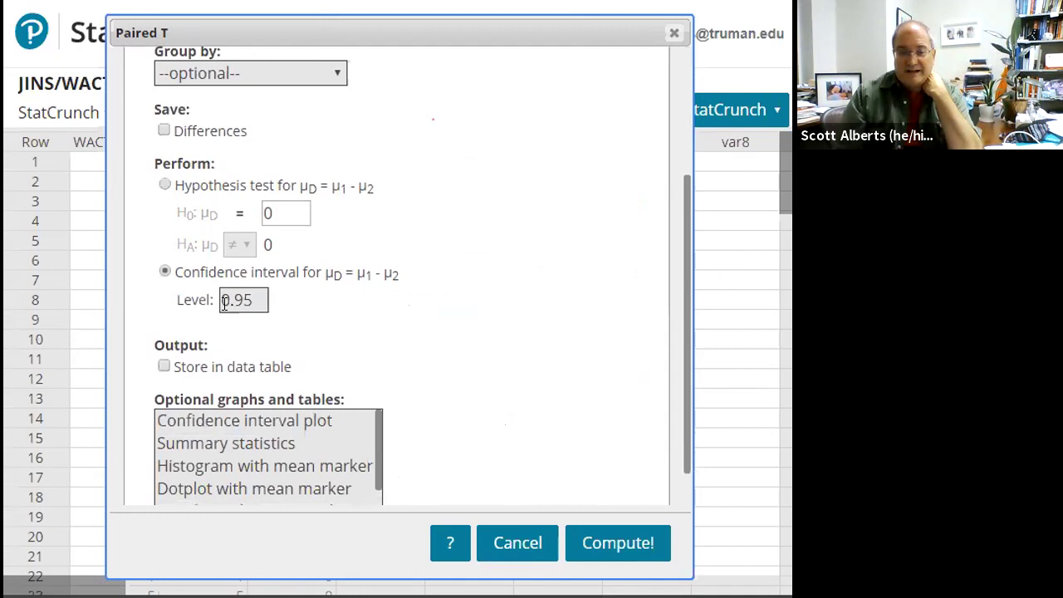
click(213, 445)
scroll(414, 364, down, 1)
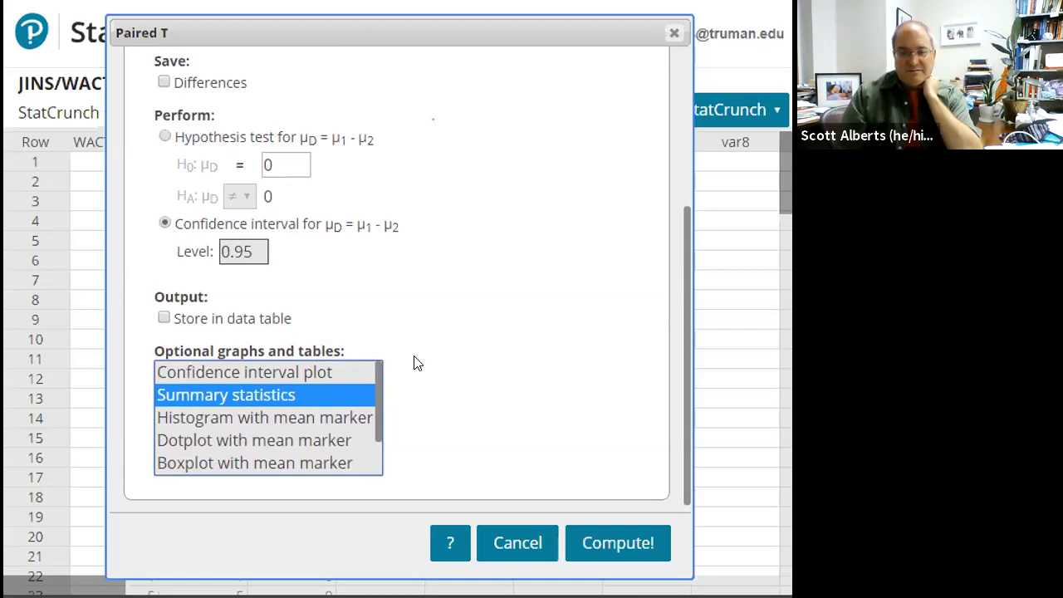
click(619, 546)
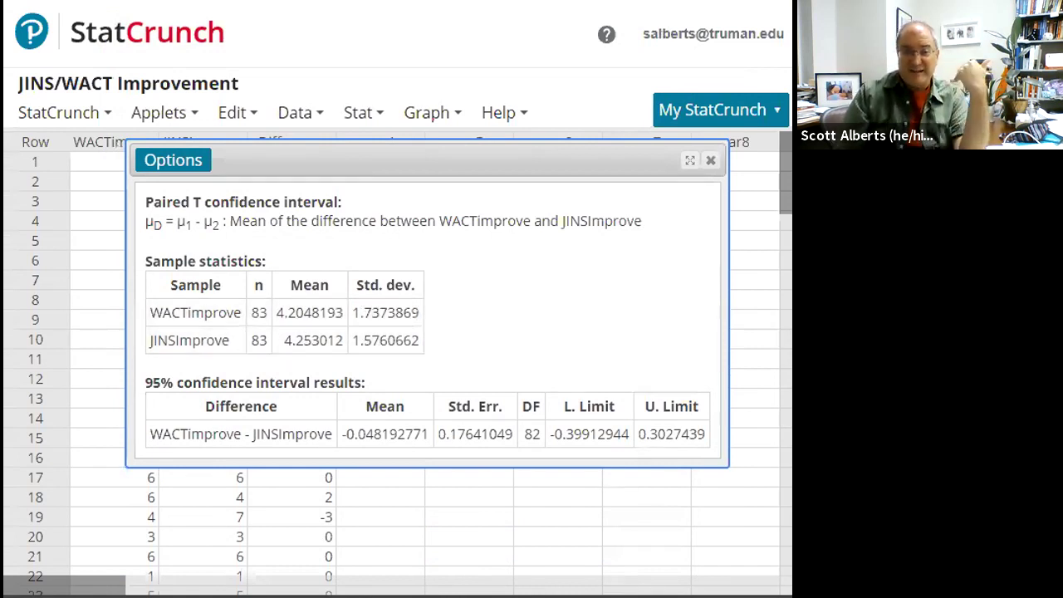
Check the results against the Google Sheets data, bracket the confidence limits and underline the mean difference, and clear the annotations
key(alt+Tab)
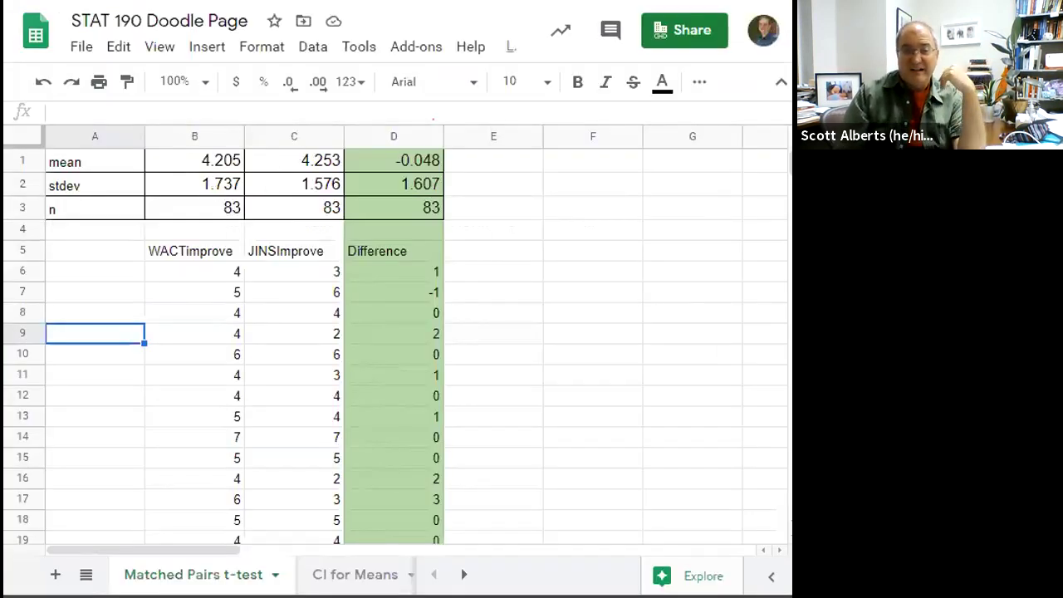
key(alt+Tab)
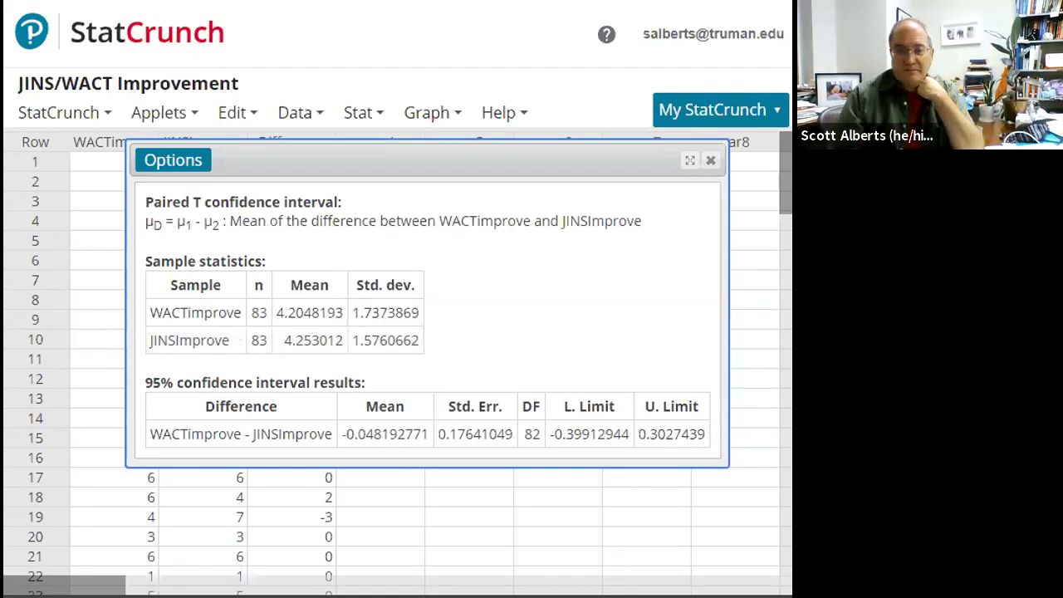
mouse_move(573, 381)
mouse_down()
mouse_move(555, 381)
mouse_move(548, 448)
mouse_move(578, 459)
mouse_up()
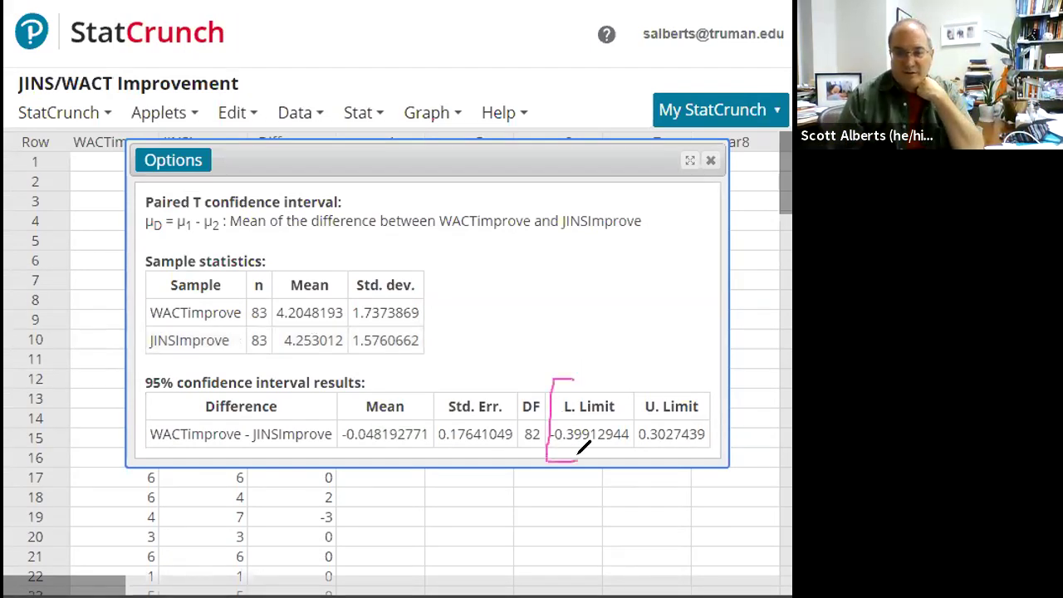
mouse_move(688, 460)
mouse_down()
mouse_move(712, 384)
mouse_move(677, 378)
mouse_up()
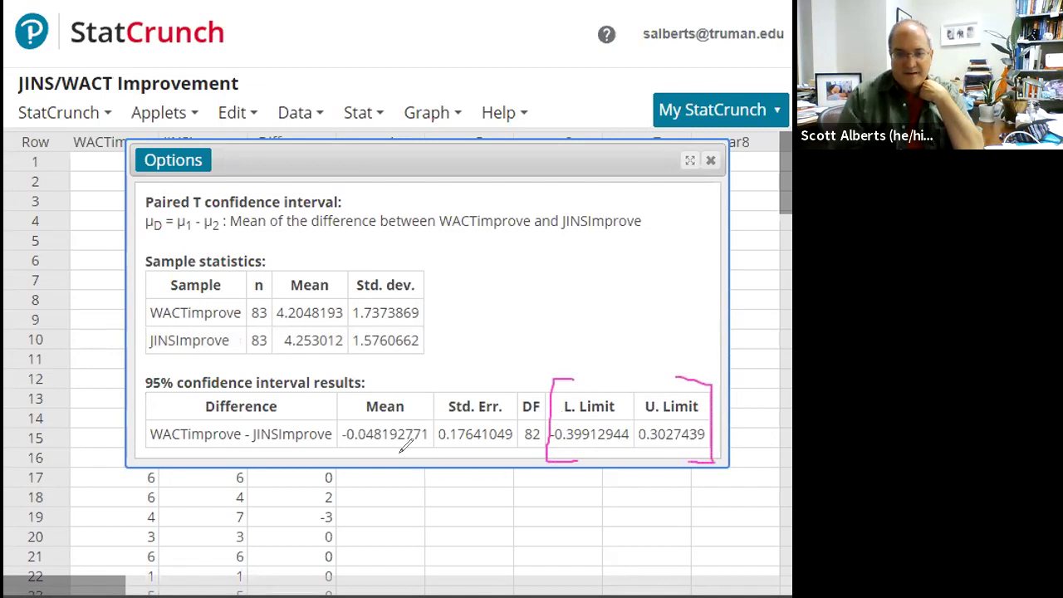
drag(332, 452, 388, 451)
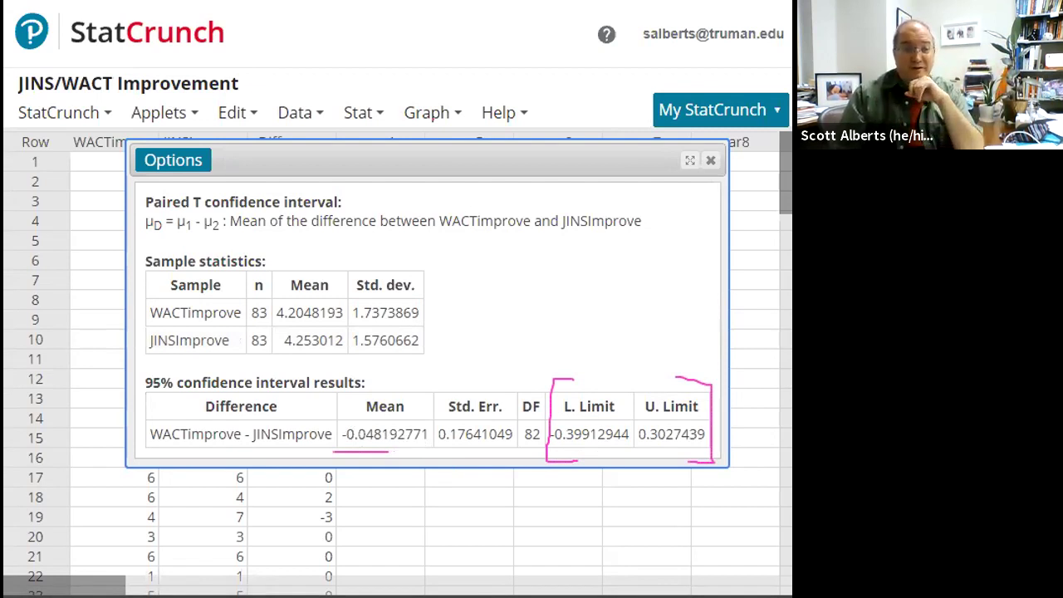
click(28, 165)
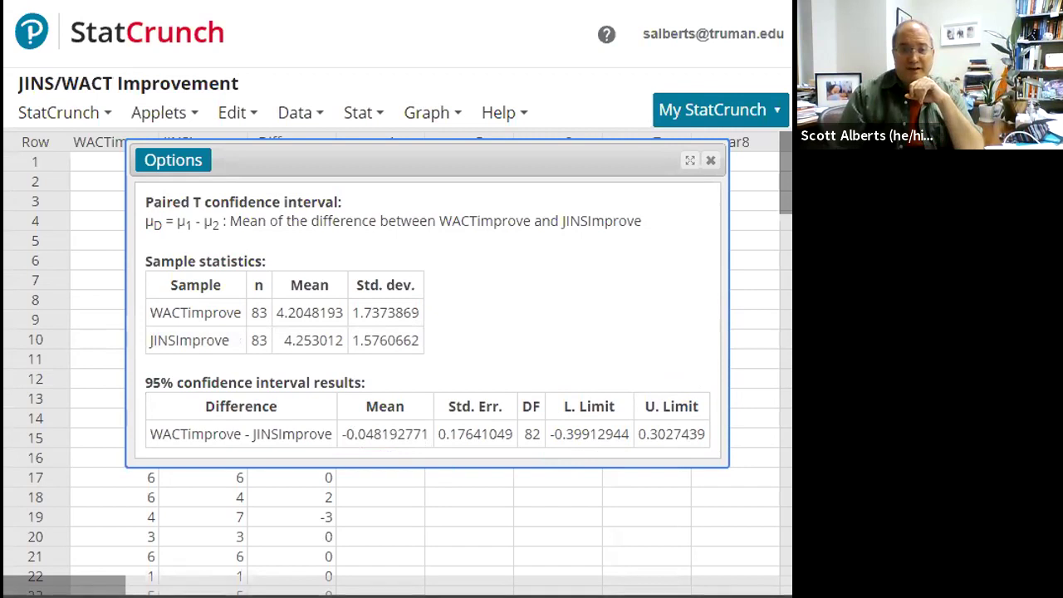
Switch to Google Sheets and calculate the standard error of the differences in cell F2 with =D2/sqrt(D3)
key(alt+Tab)
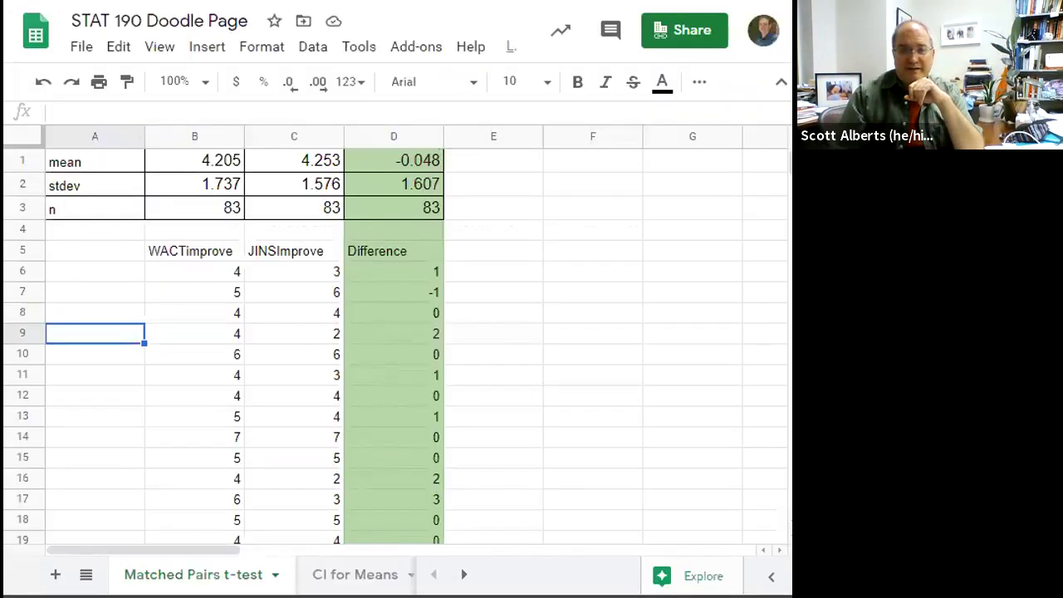
key(alt+Tab)
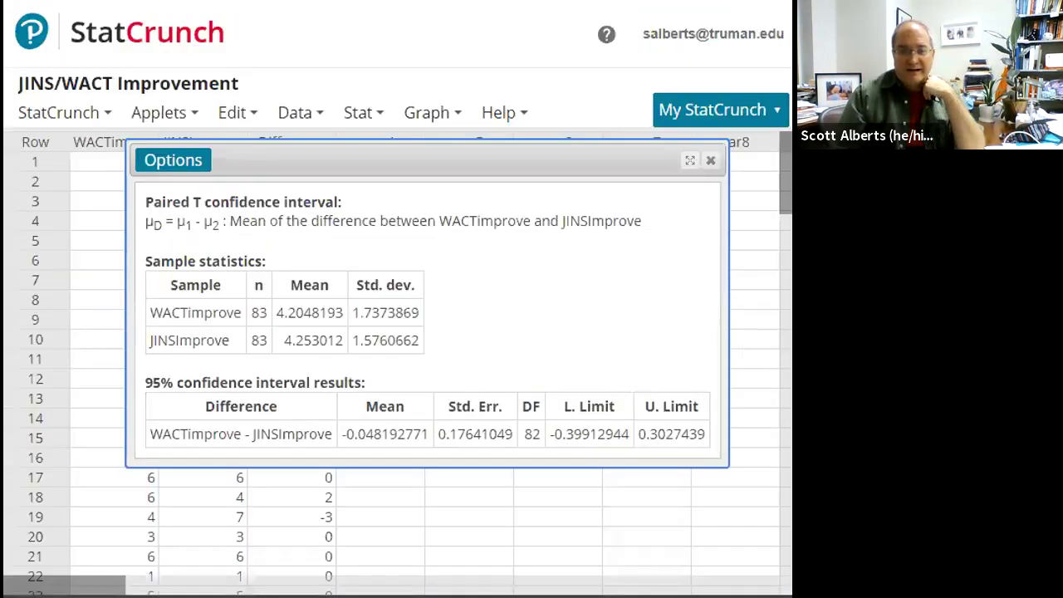
key(alt+Tab)
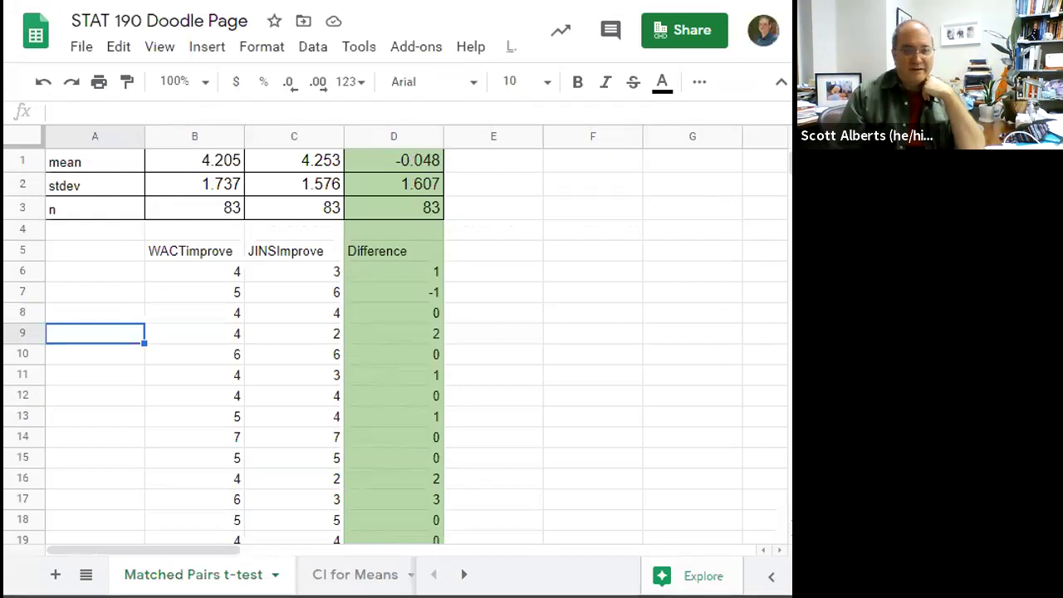
click(483, 170)
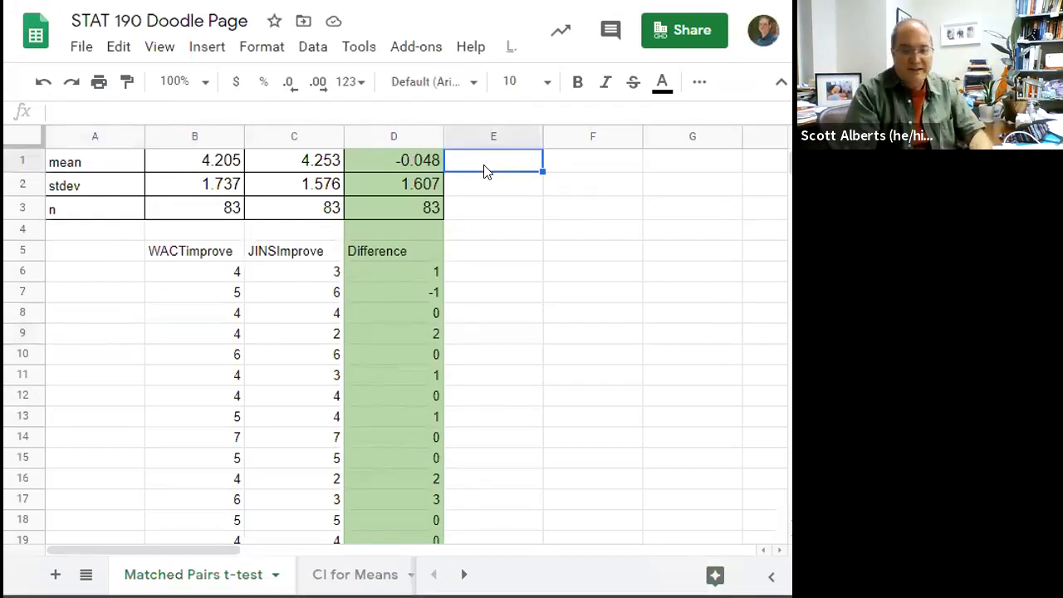
key(Down)
key(Right)
text(=)
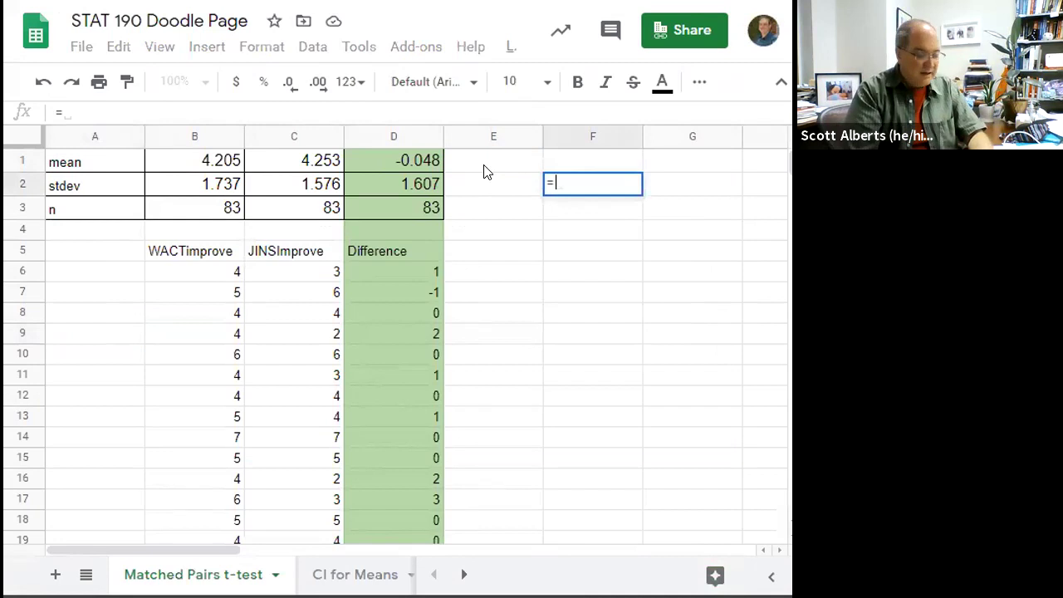
key(Left)
key(Left)
key(Up)
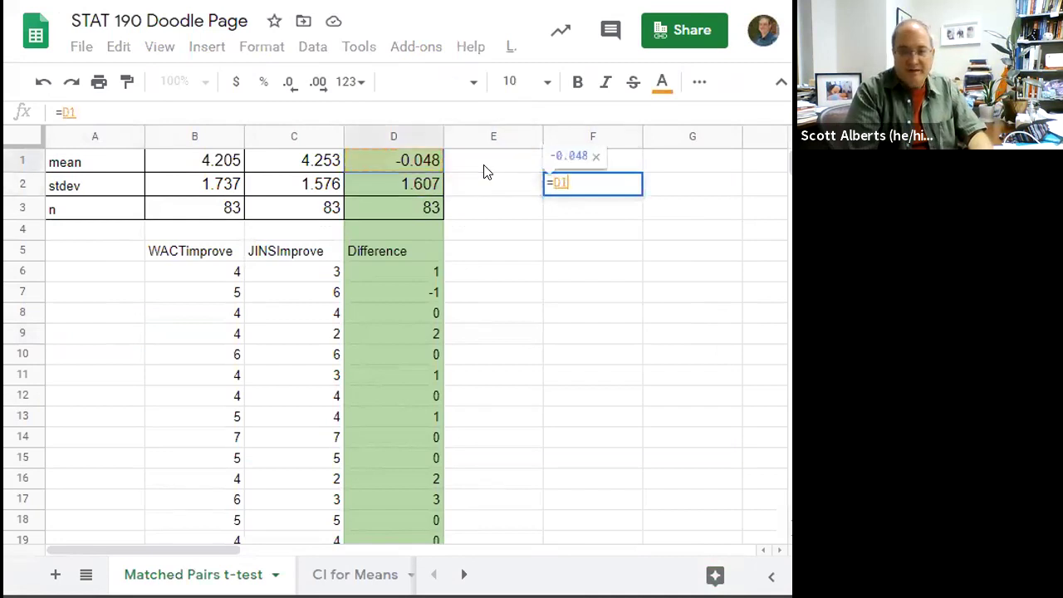
key(Down)
text(/sqrt()
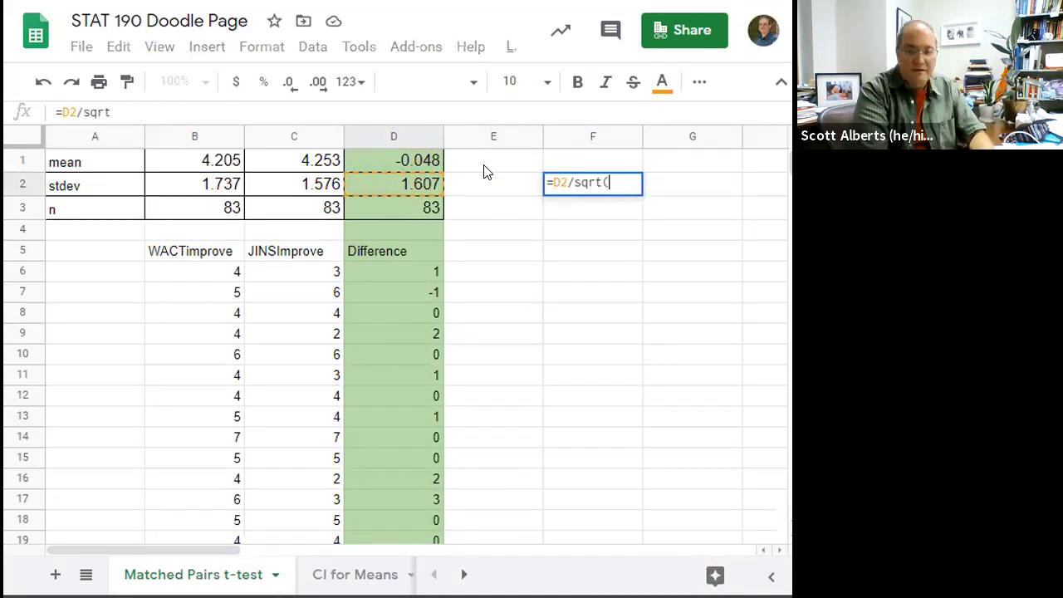
key(Left)
key(Down)
key(Left)
text())
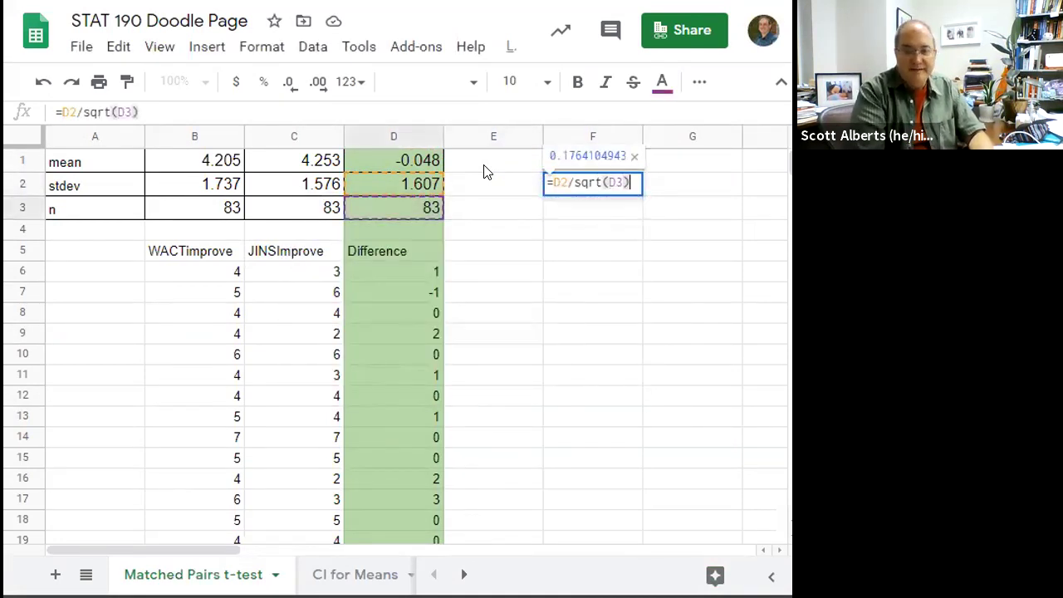
key(Return)
key(Up)
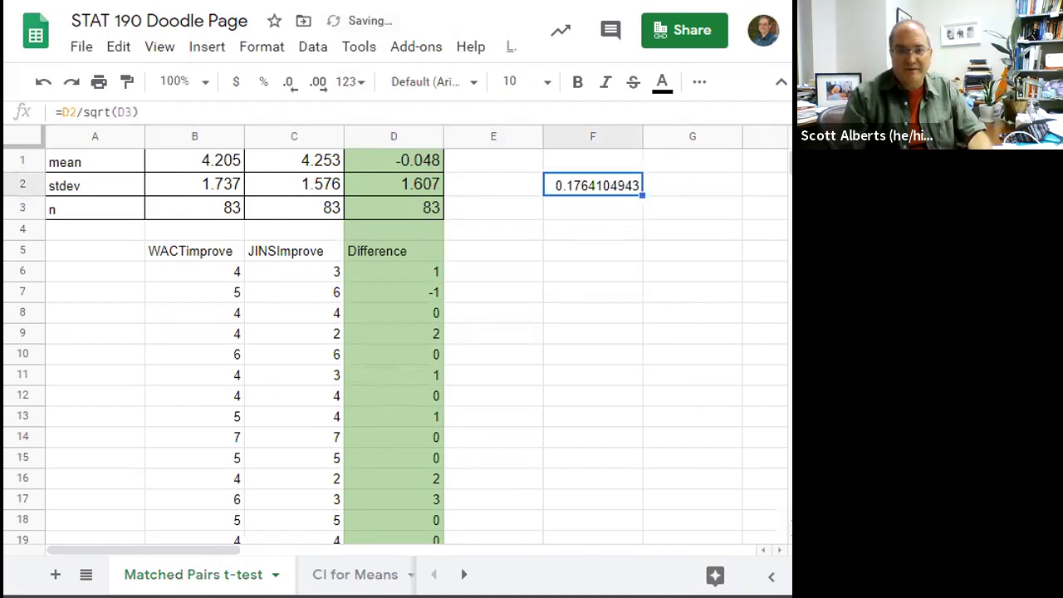
Switch to StatCrunch, check the standard error in the paired T results and close the results window
key(alt+Tab)
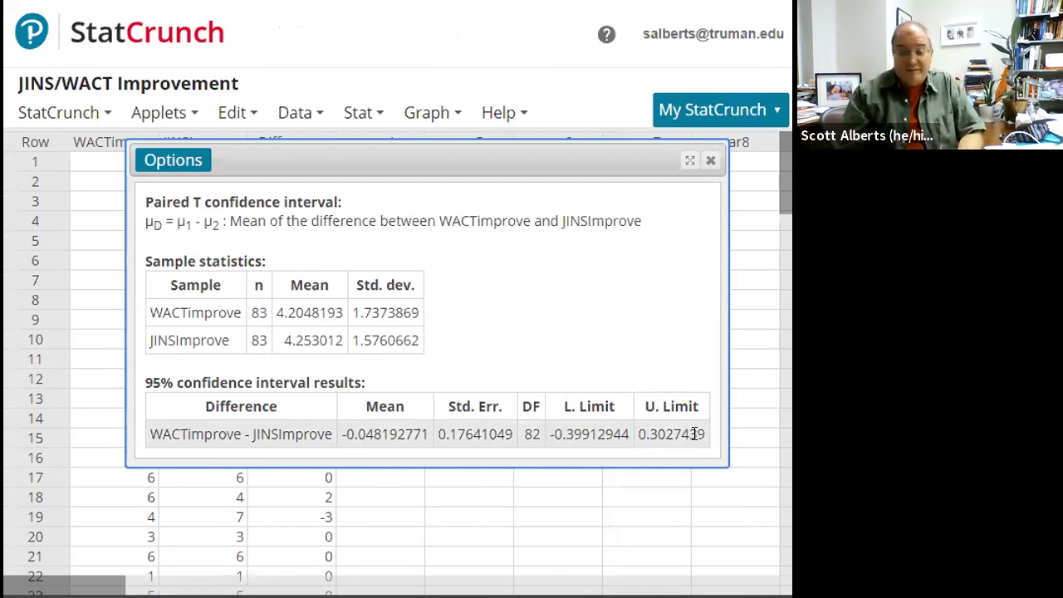
click(711, 162)
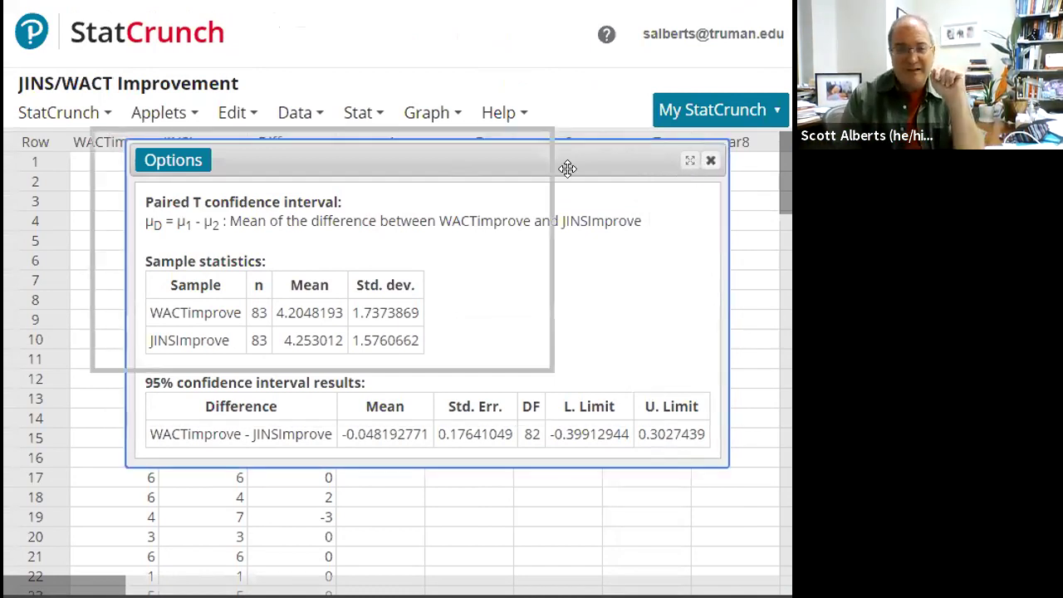
Compute a one-sample T confidence interval with data for the mean of the Difference column at the 0.95 level
click(368, 113)
click(372, 119)
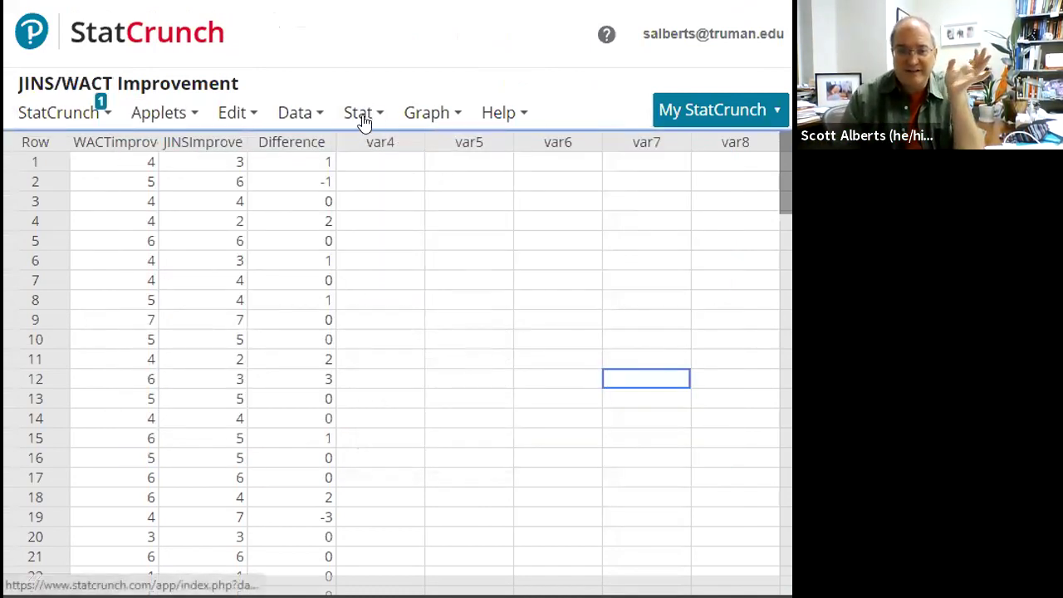
click(380, 116)
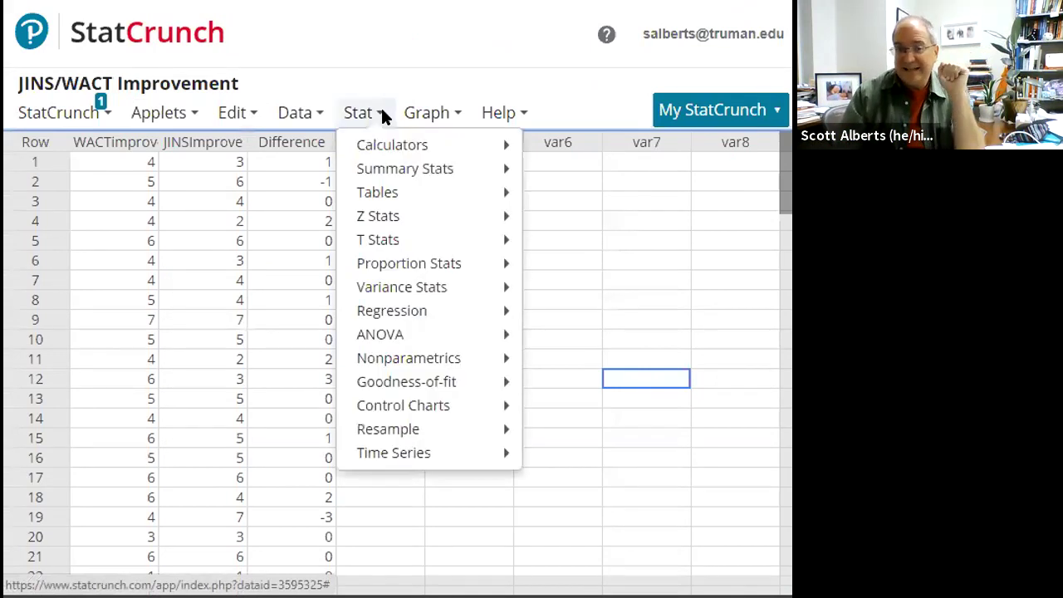
mouse_move(427, 242)
click(565, 249)
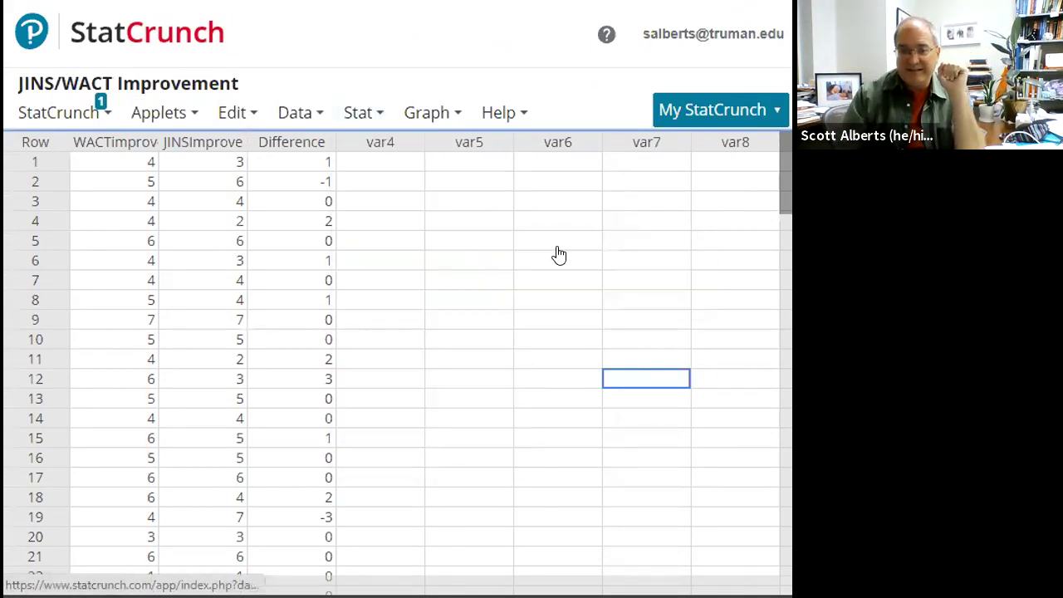
click(371, 119)
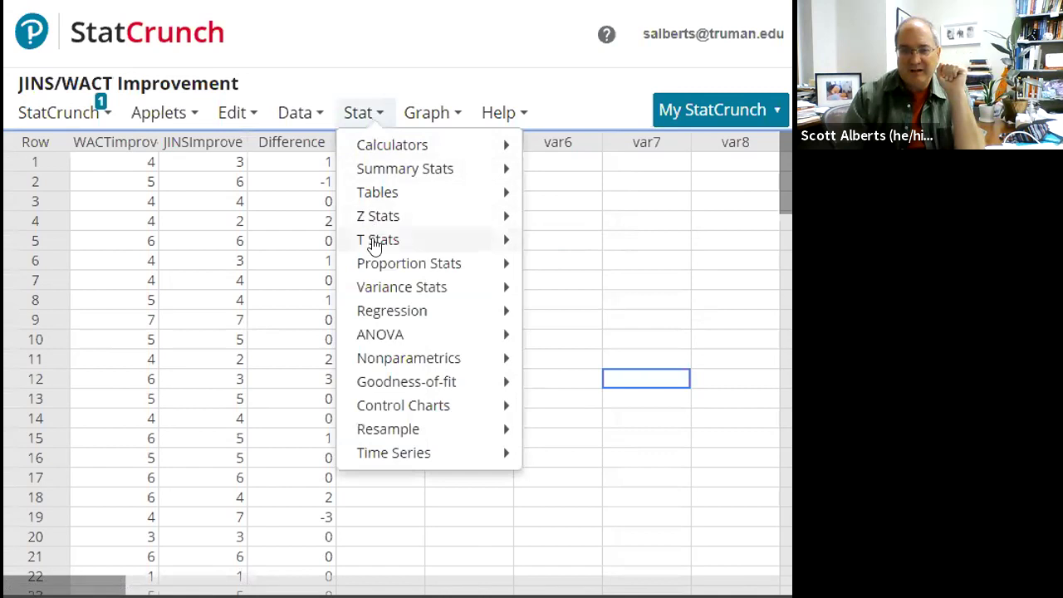
mouse_move(458, 243)
mouse_move(553, 247)
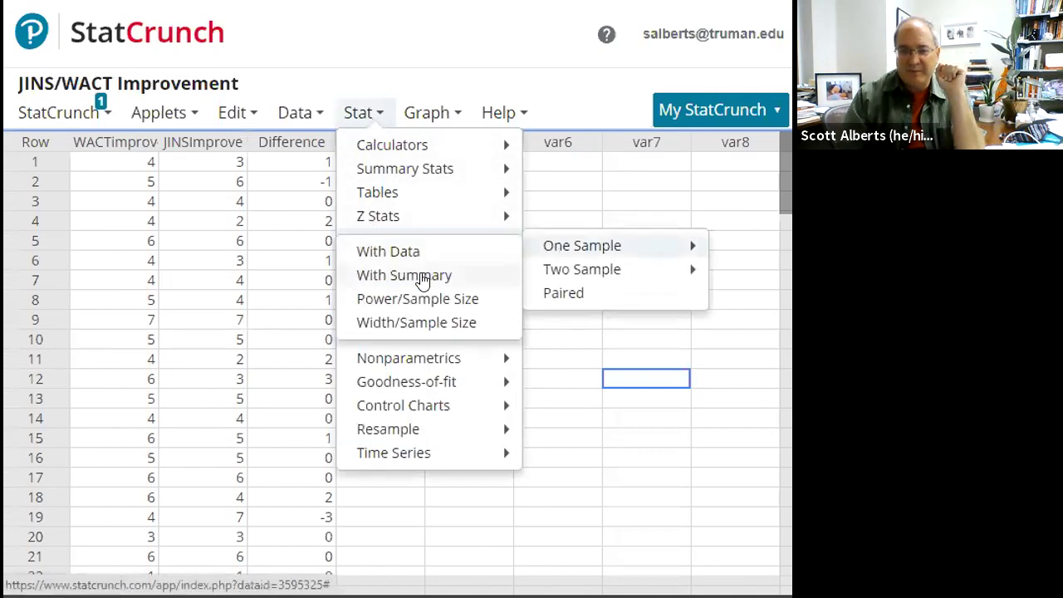
click(375, 253)
click(193, 138)
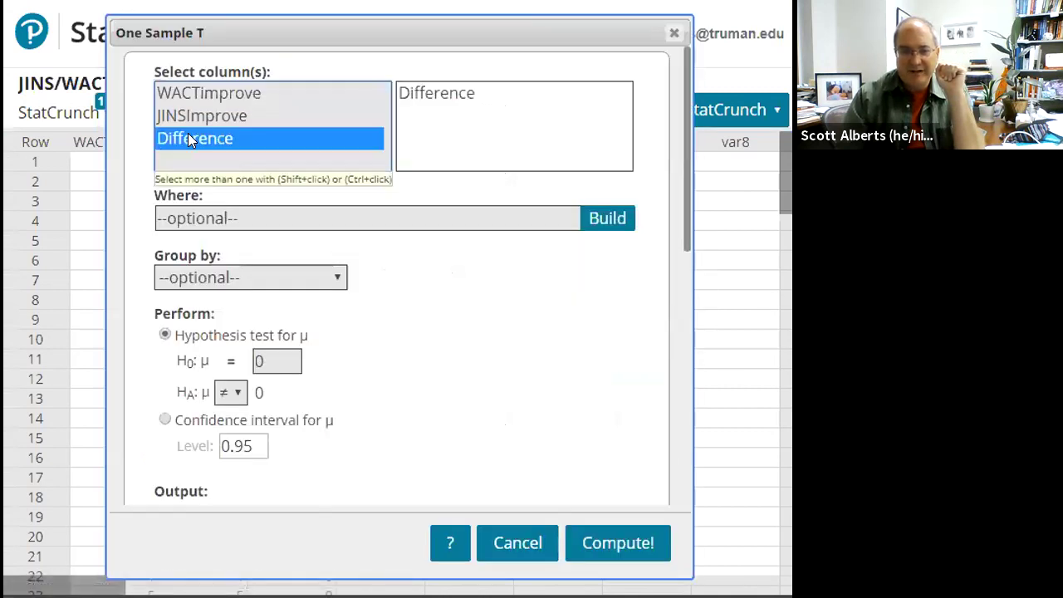
click(165, 420)
click(618, 542)
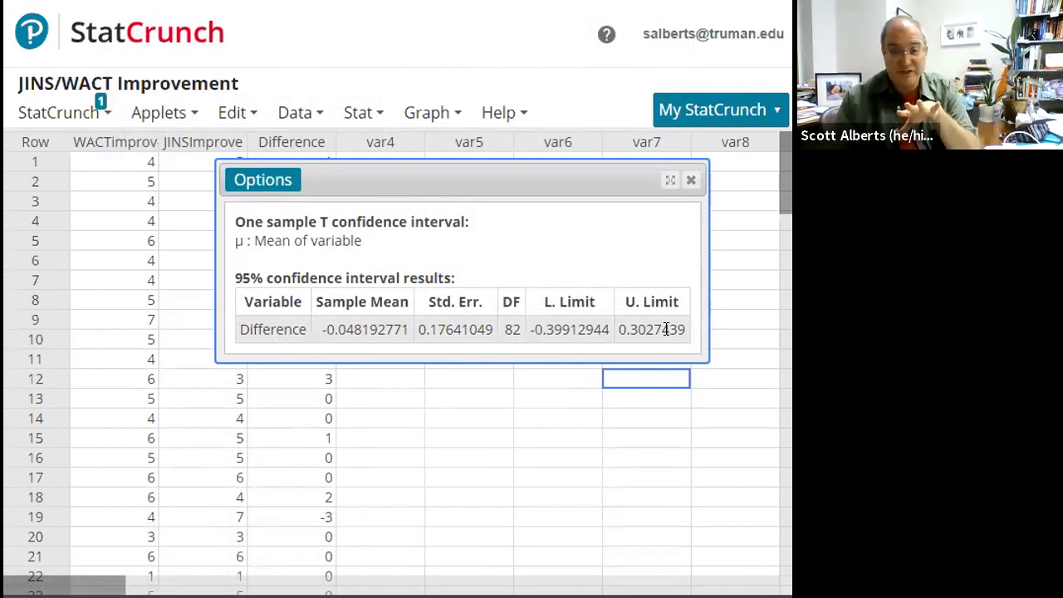
Reopen the hidden paired T results to compare them with the one-sample T results, and close both result windows
click(111, 120)
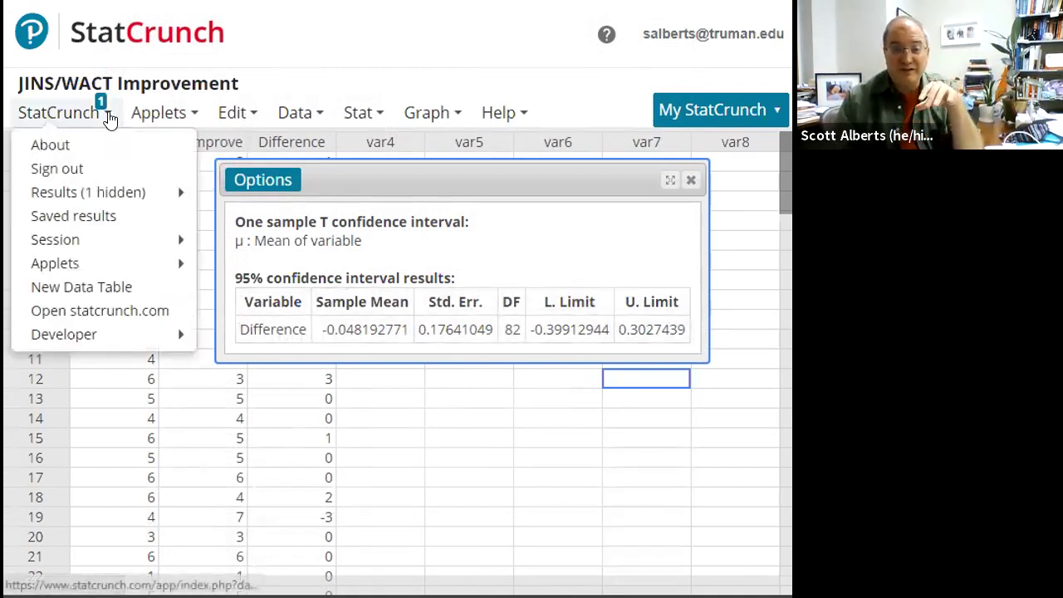
mouse_move(112, 200)
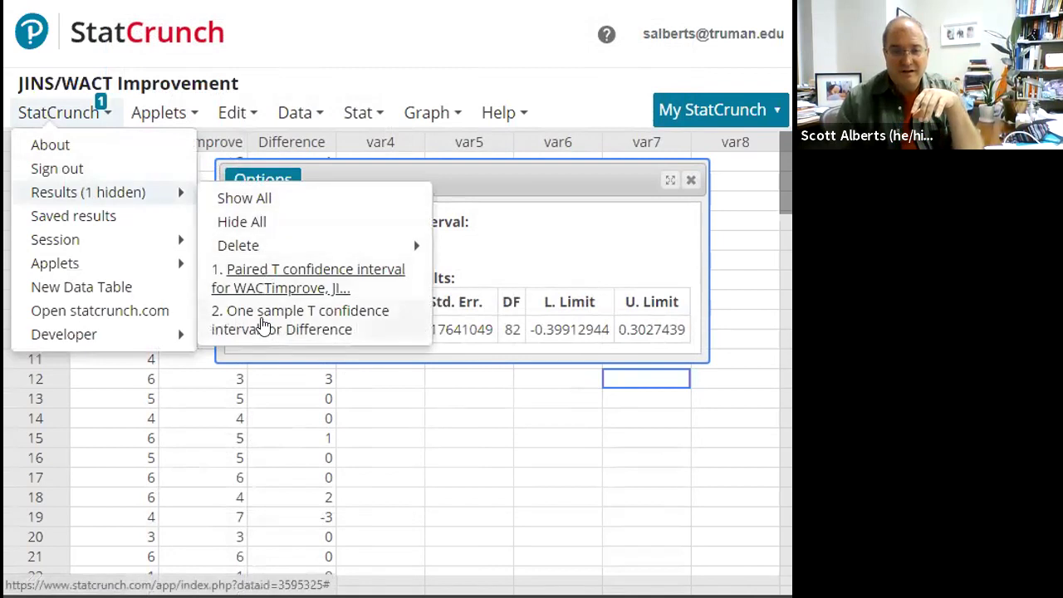
click(264, 282)
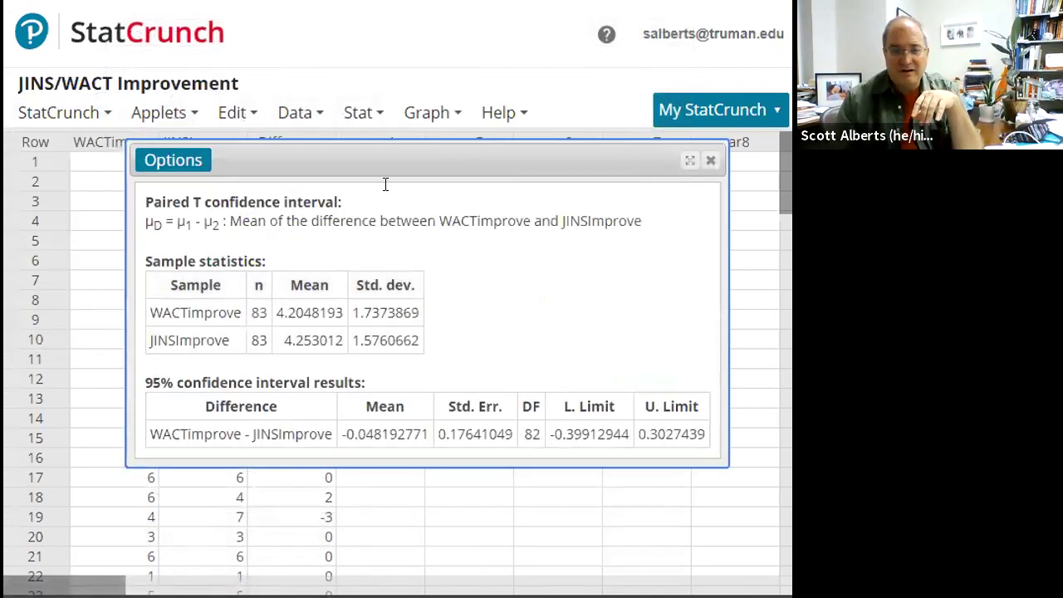
click(708, 161)
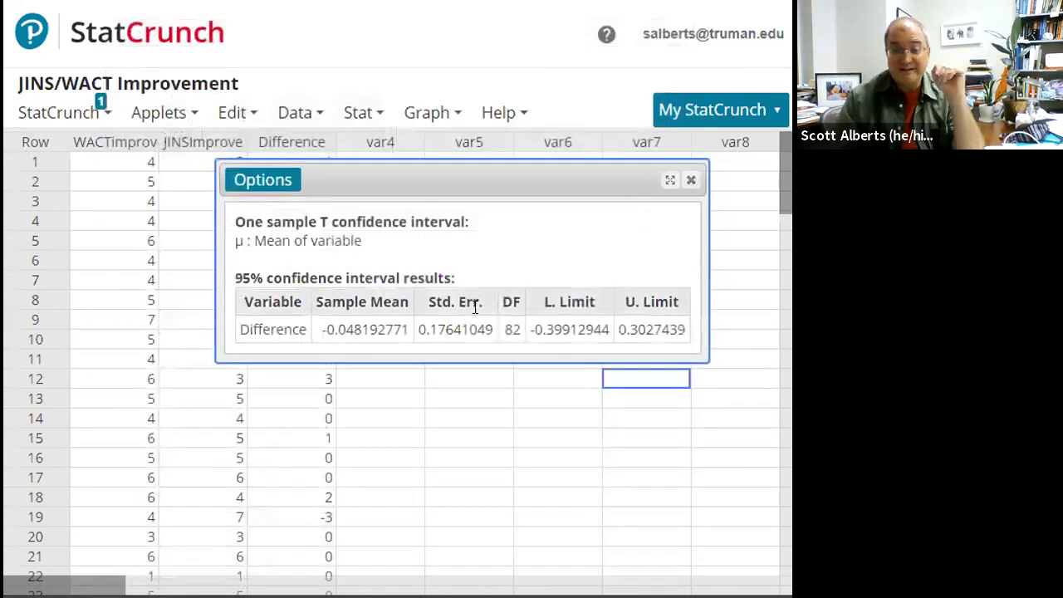
click(690, 180)
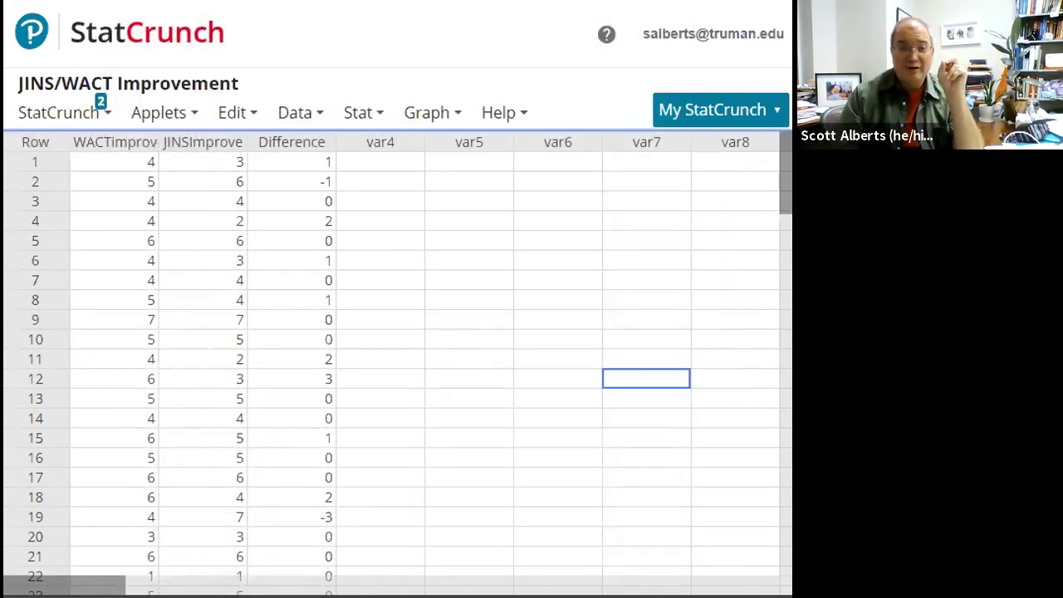
Switch to Google Sheets and point out the first WACTimprove values with a pen annotation
key(alt+Tab)
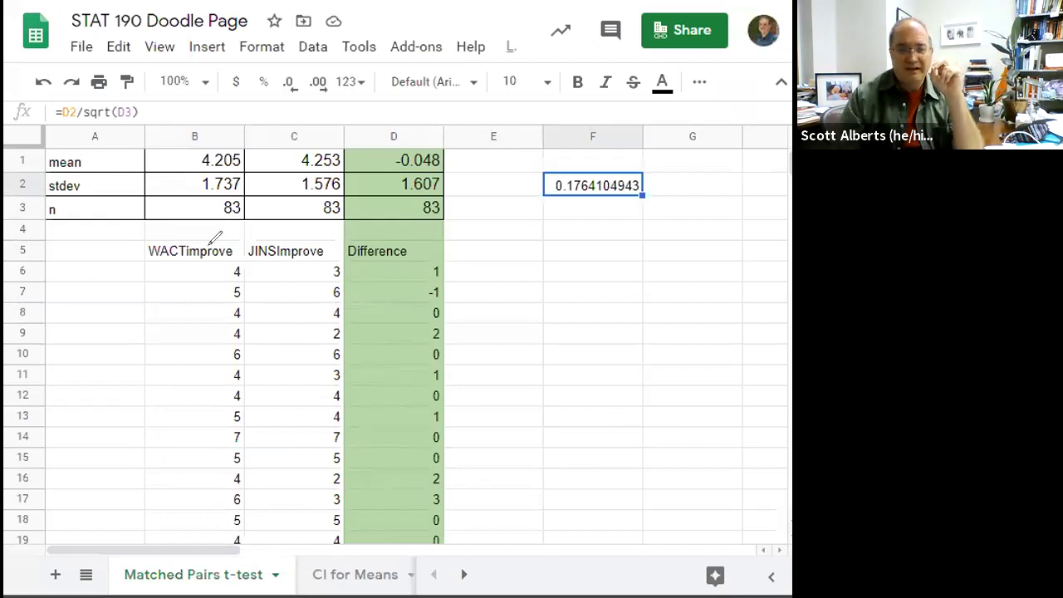
mouse_move(207, 278)
mouse_down()
mouse_move(344, 254)
mouse_move(342, 286)
mouse_move(177, 293)
mouse_up()
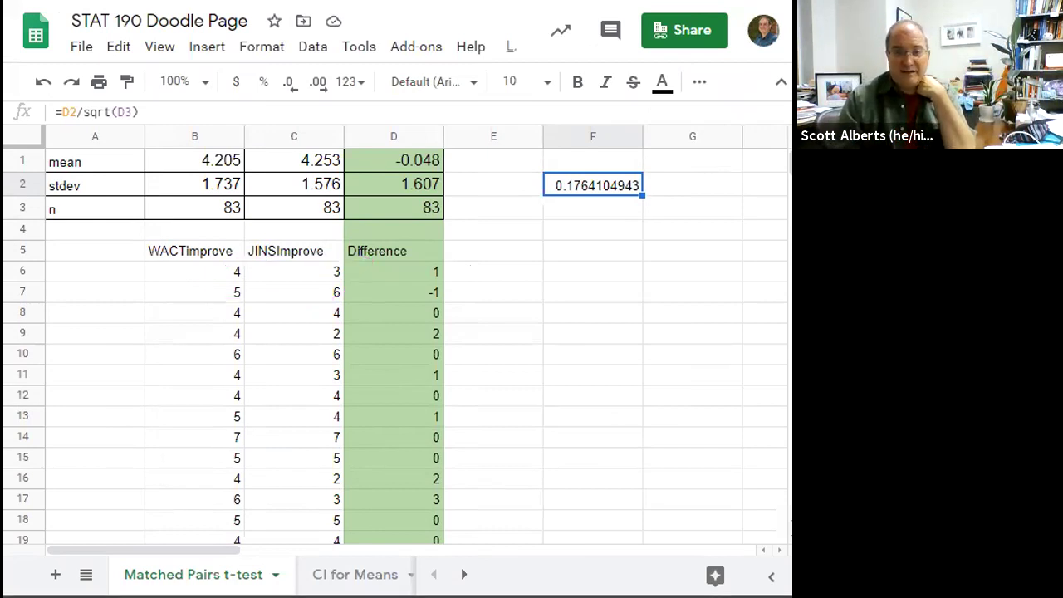
Switch to StatCrunch and compute a paired T hypothesis test with WACTimprove as sample 1, JINSImprove as sample 2, null difference 0 and a ≠ alternative
key(alt+Tab)
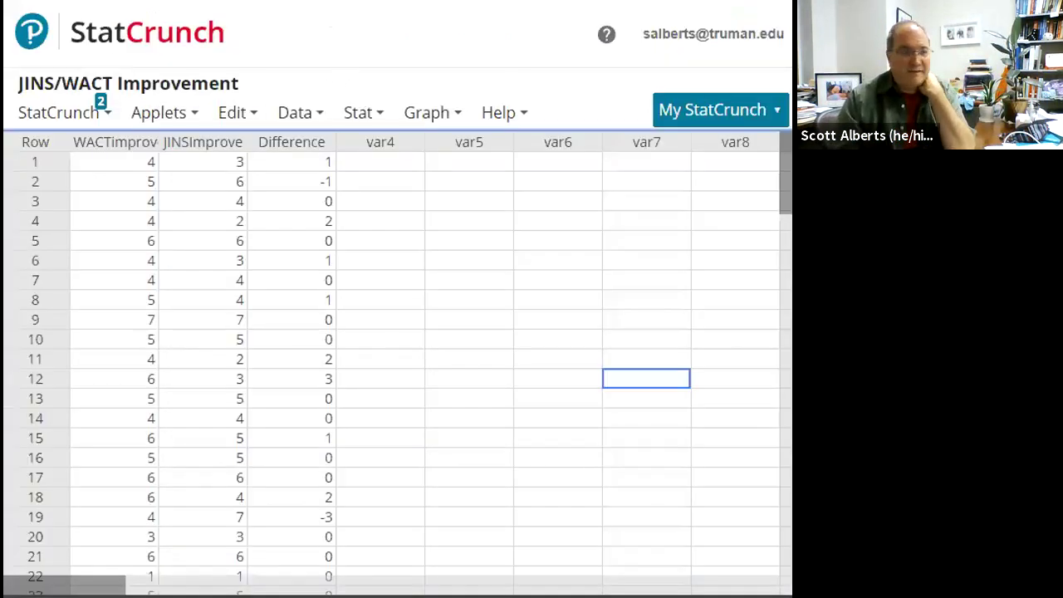
click(413, 117)
click(361, 113)
mouse_move(463, 244)
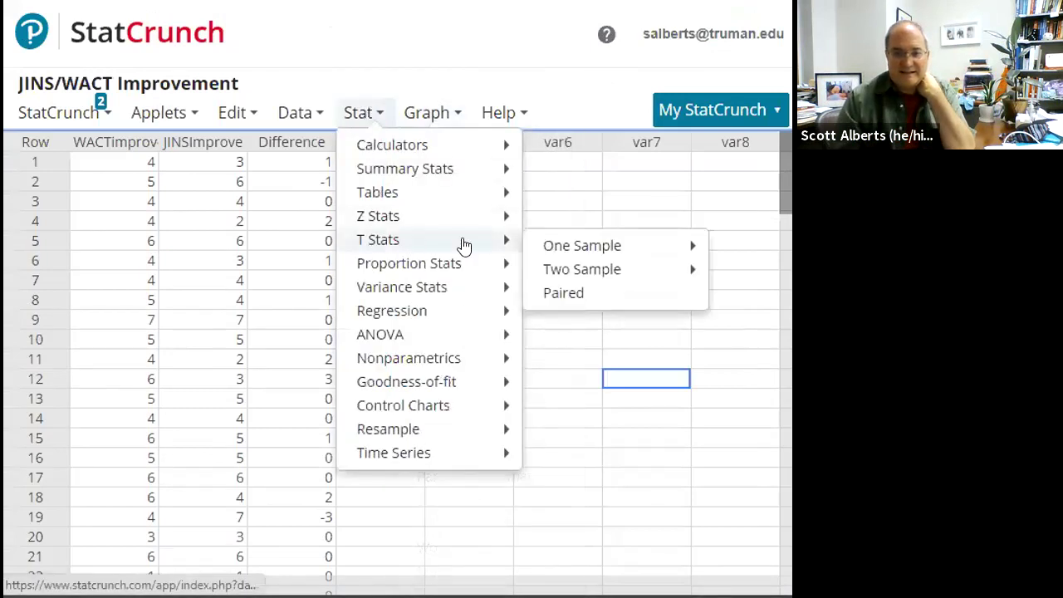
click(564, 294)
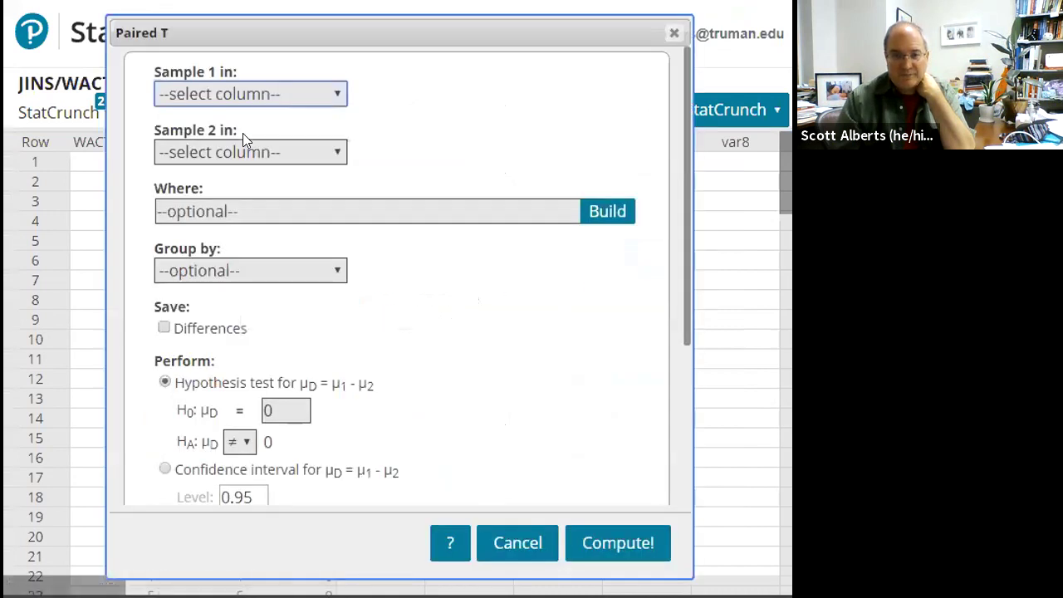
click(232, 94)
click(226, 137)
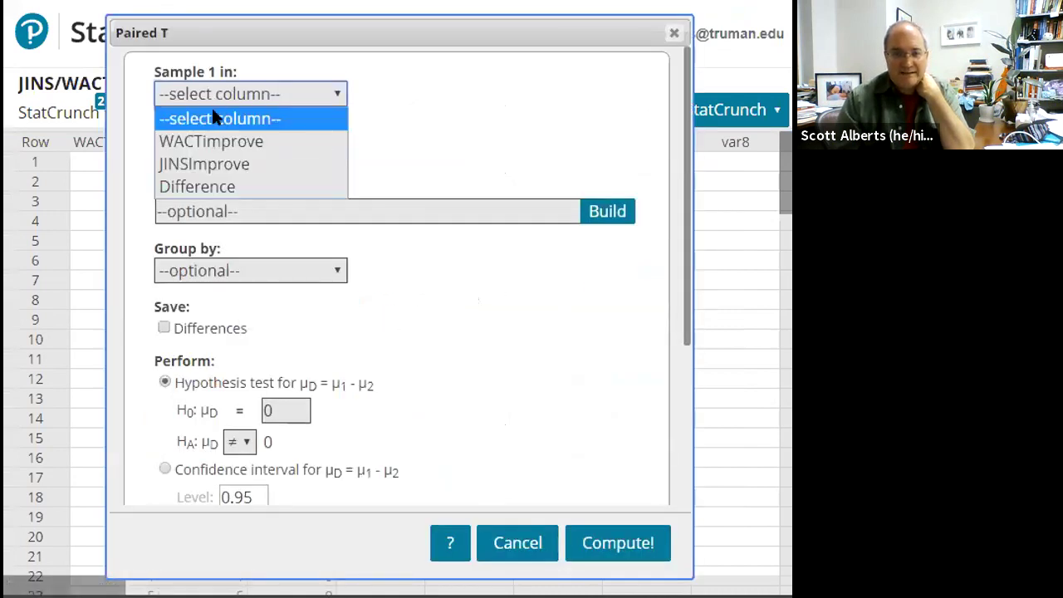
click(209, 152)
click(213, 222)
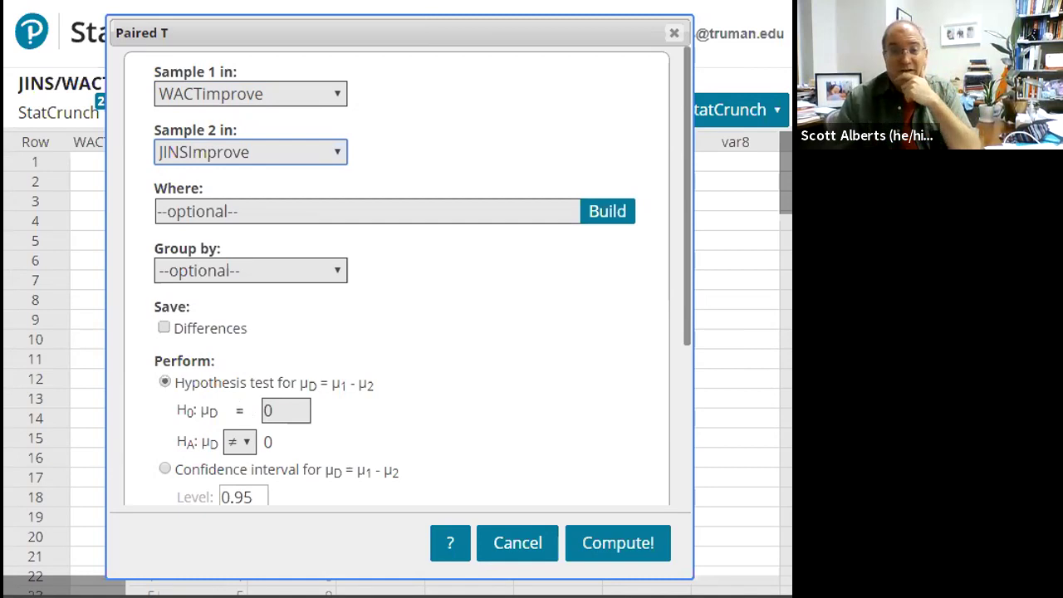
click(624, 557)
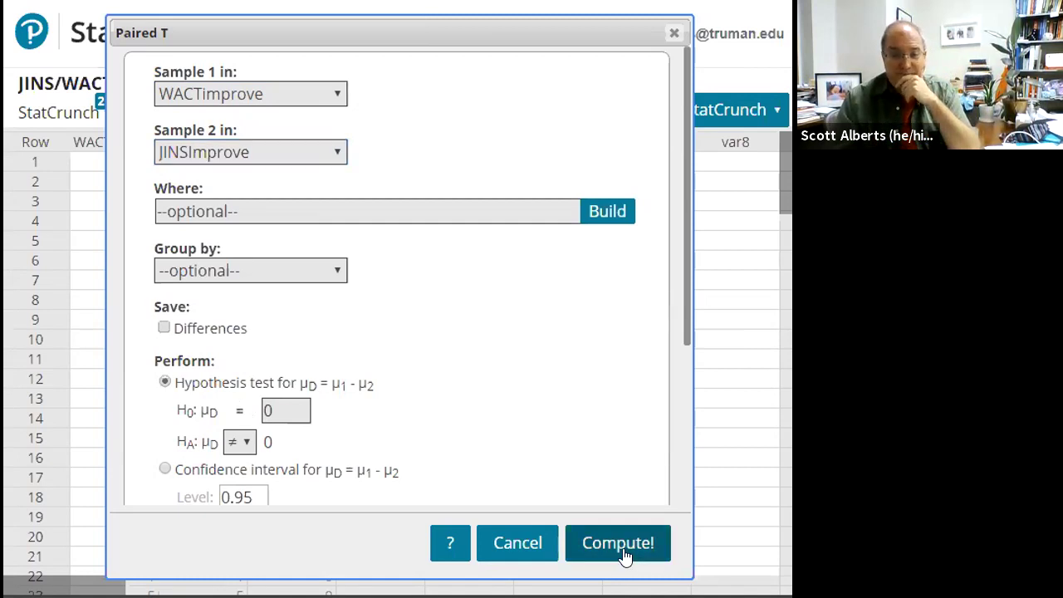